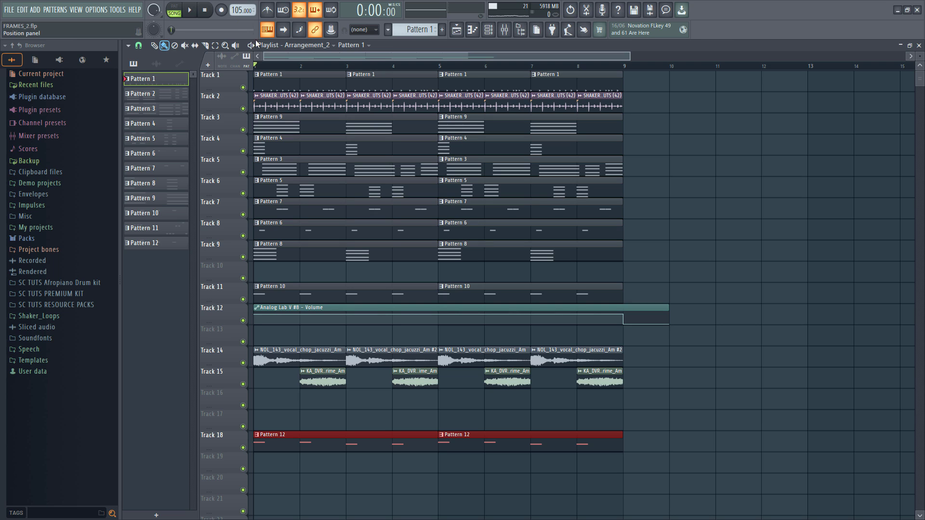
Open the channel rack and play Pattern 1 with only the RIM SC TUTS (1) and KICKS (29) channels enabled.
{"action": "left_click", "coordinate": [488, 31]}
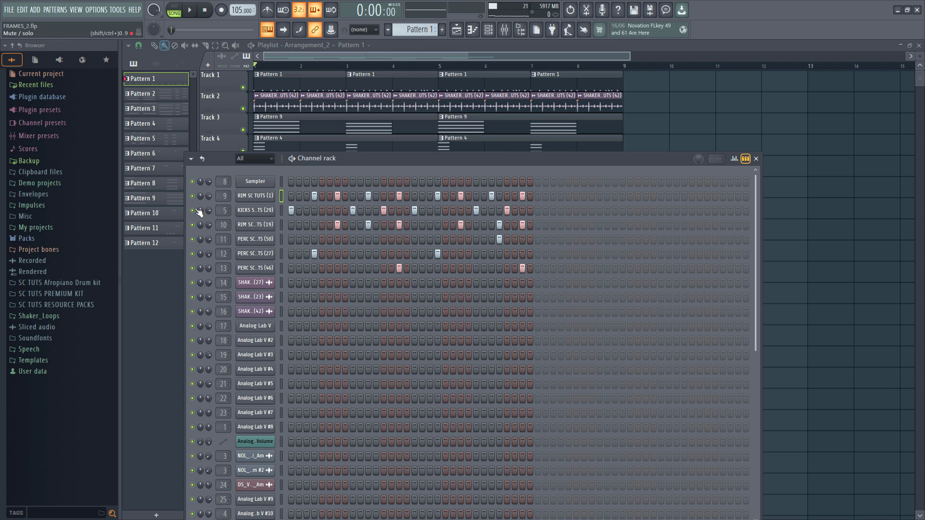
{"action": "right_click", "coordinate": [199, 212]}
{"action": "key", "text": "Escape"}
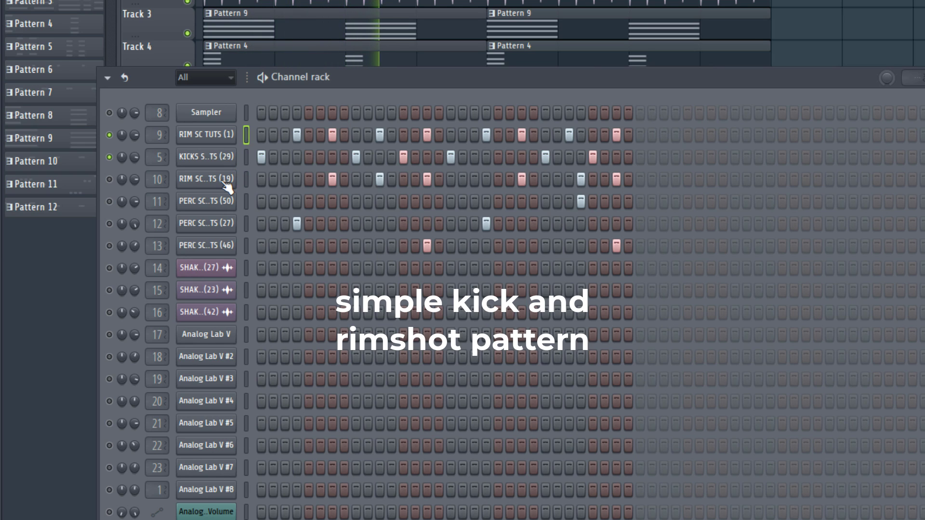
{"action": "key", "text": "space"}
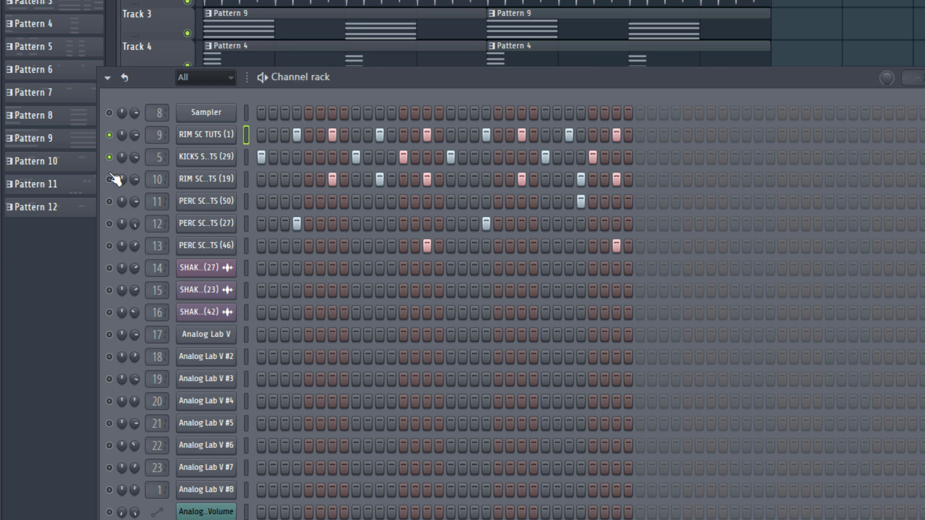
View the RIM SC TUTS (19) sampler settings and play the pattern with that rim channel enabled.
{"action": "left_click", "coordinate": [222, 184]}
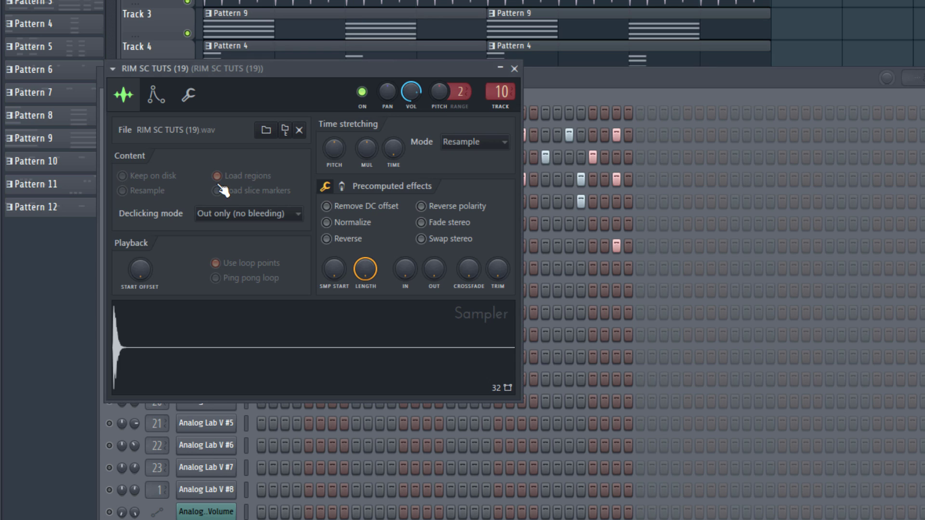
{"action": "left_click", "coordinate": [515, 68]}
{"action": "key", "text": "space"}
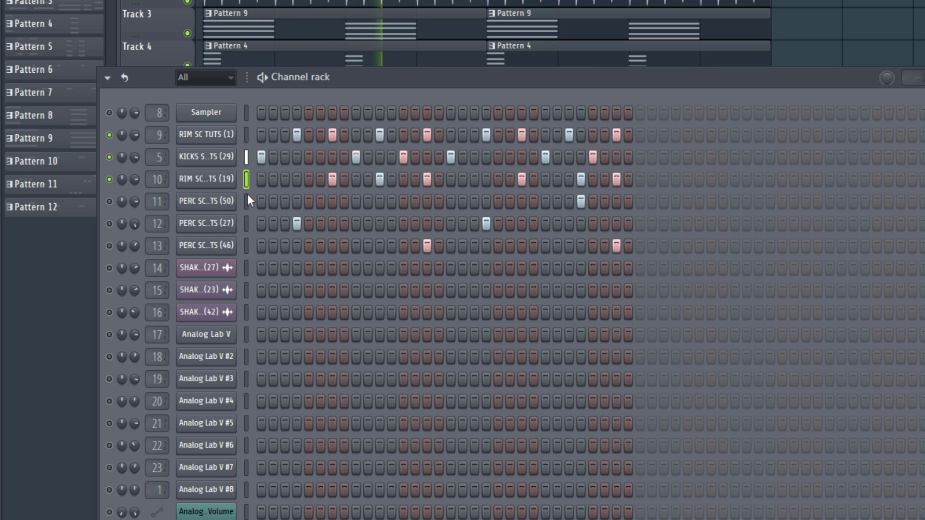
{"action": "key", "text": "space"}
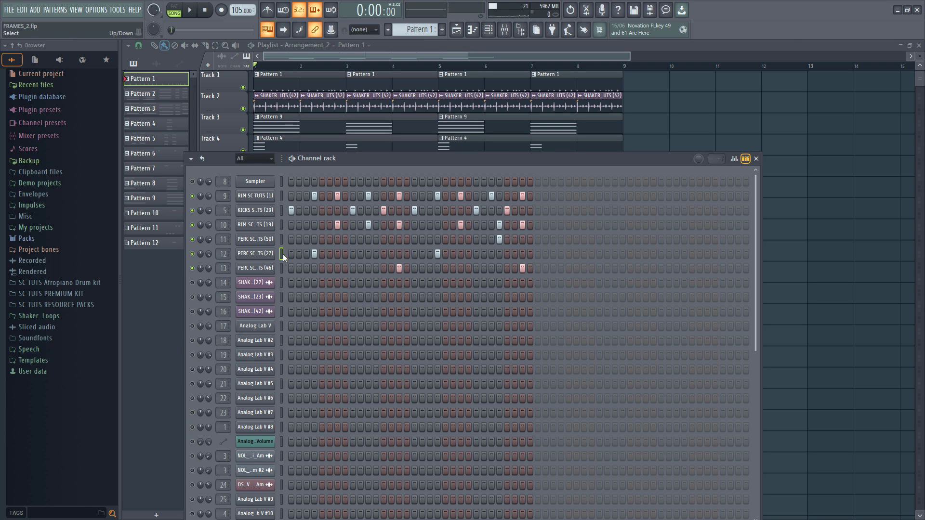
Play the drum pattern with the three percussion channels enabled, and with the SHAKER SC TUTS (42) loop on Track 2.
{"action": "left_click", "coordinate": [282, 253]}
{"action": "left_click", "coordinate": [282, 238]}
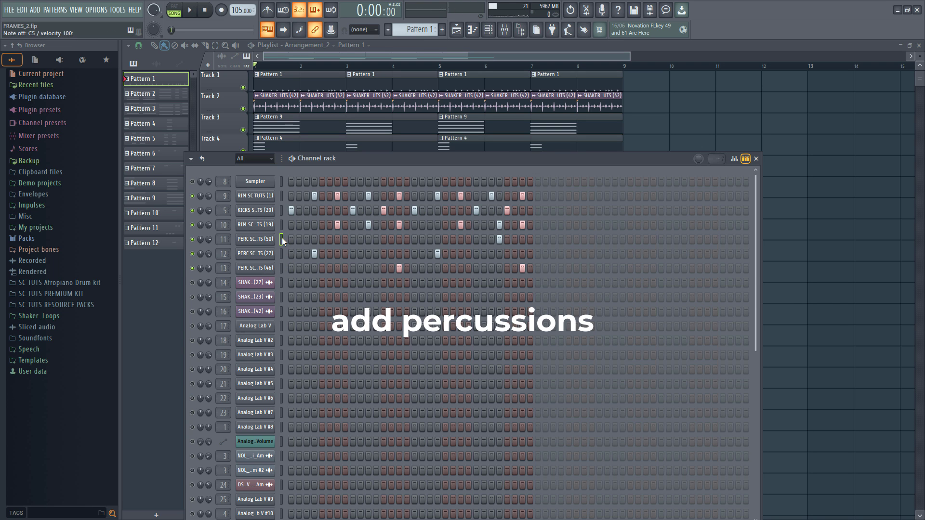
{"action": "key", "text": "space"}
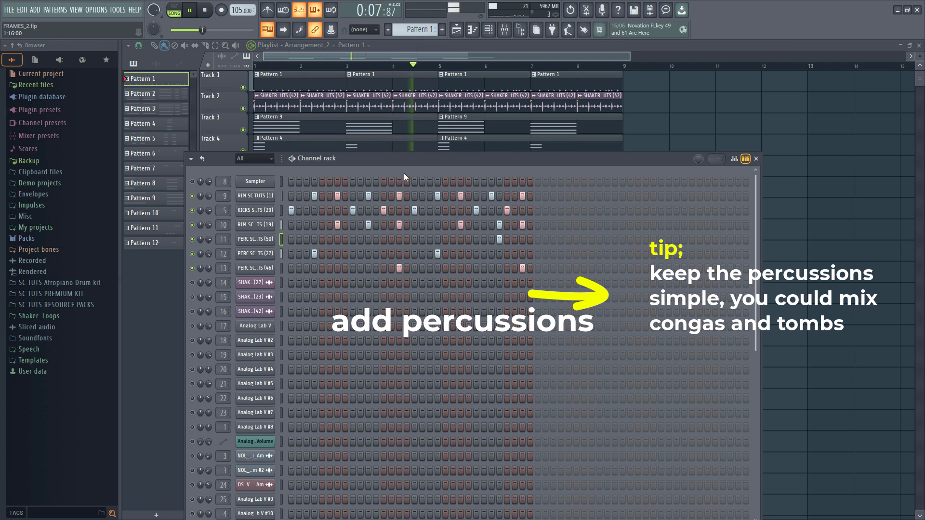
{"action": "key", "text": "space"}
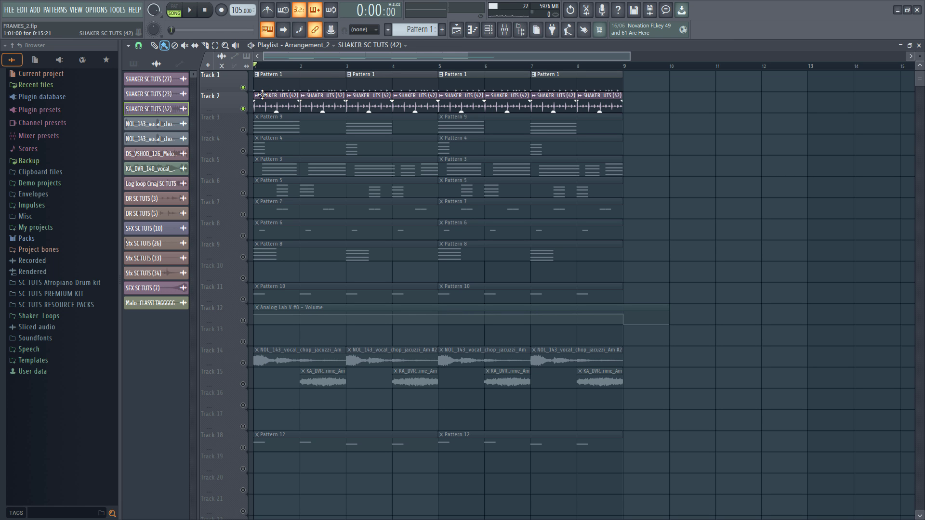
{"action": "key", "text": "space"}
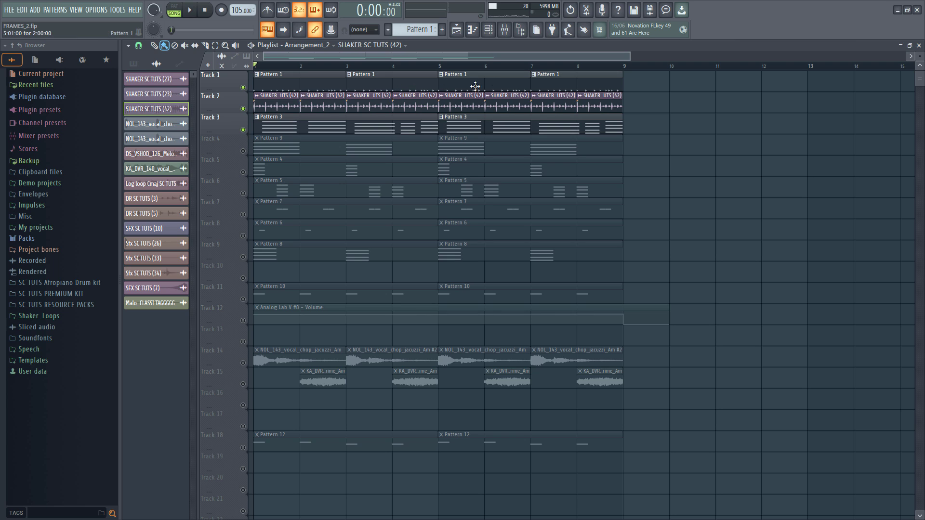
Open Track 3's Pattern 3 in the piano roll and show its chords from bar 1.
{"action": "double_click", "coordinate": [326, 131]}
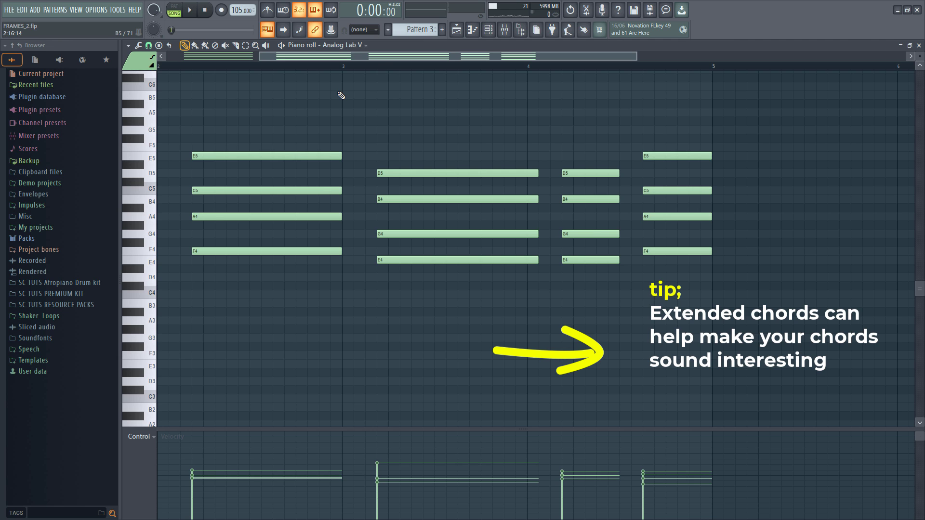
{"action": "left_click_drag", "start_coordinate": [364, 59], "coordinate": [261, 71]}
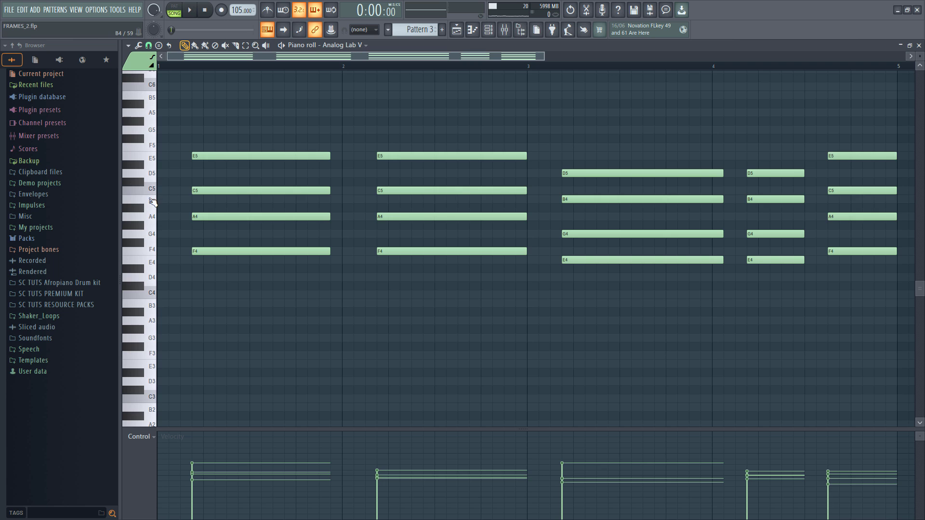
{"action": "left_click", "coordinate": [152, 201]}
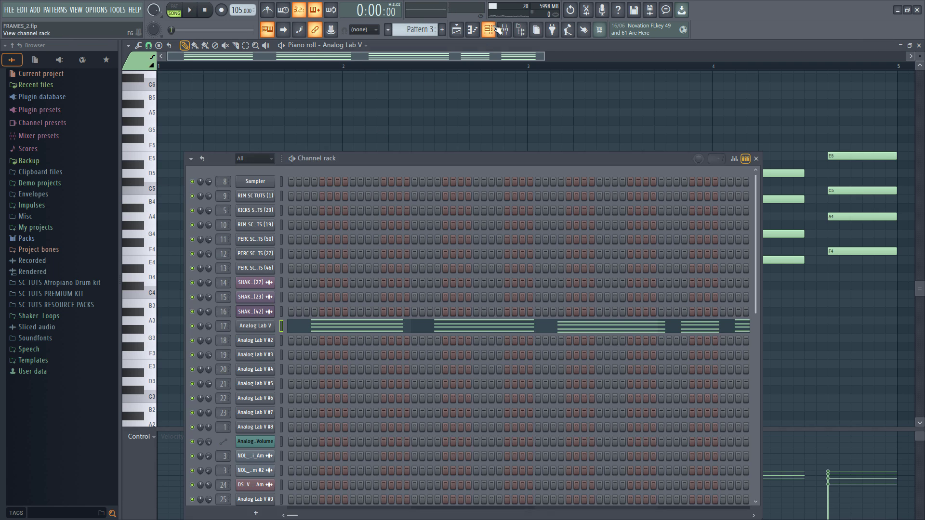
Play Pattern 3's chords across all four bars and open the Analog Lab V instrument that plays them.
{"action": "left_click", "coordinate": [488, 29]}
{"action": "key", "text": "space"}
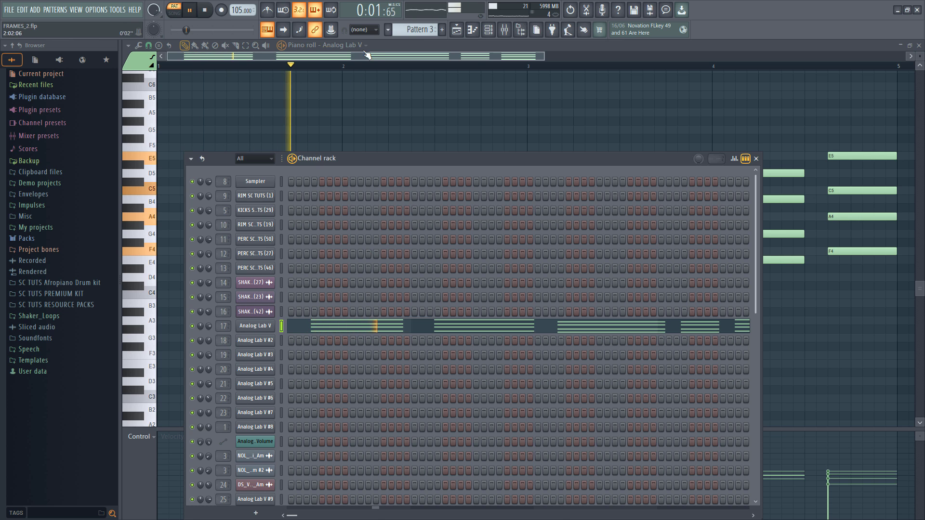
{"action": "key", "text": "F6"}
{"action": "scroll", "coordinate": [404, 116], "scroll_direction": "down", "scroll_amount": 2}
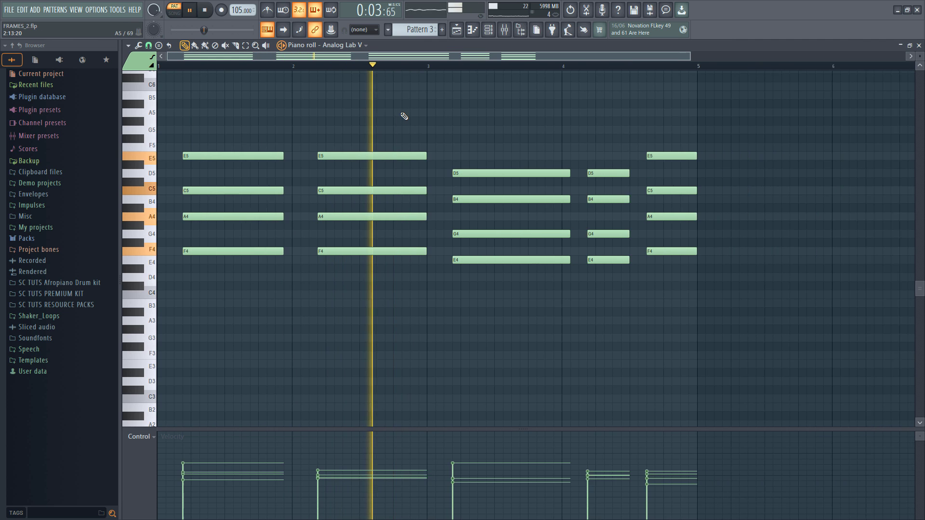
{"action": "scroll", "coordinate": [404, 117], "scroll_direction": "down", "scroll_amount": 1}
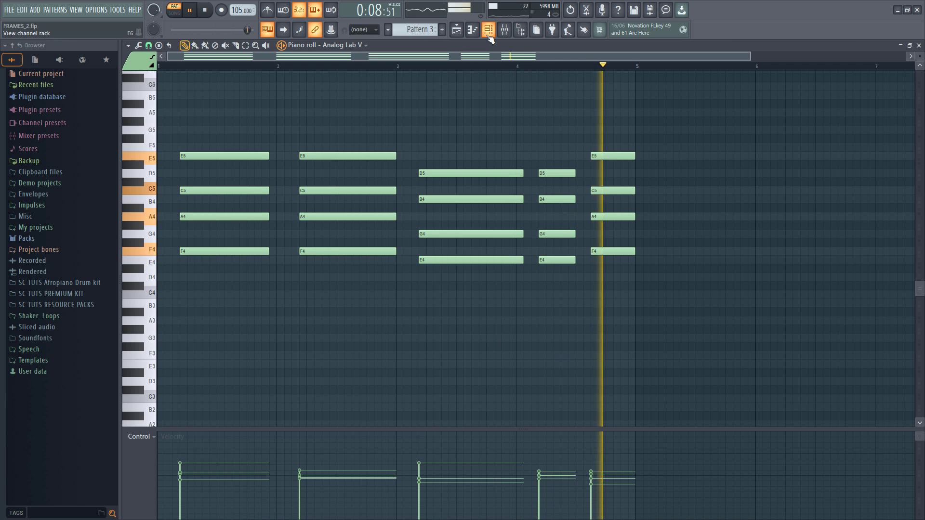
{"action": "key", "text": "space"}
{"action": "key", "text": "F6"}
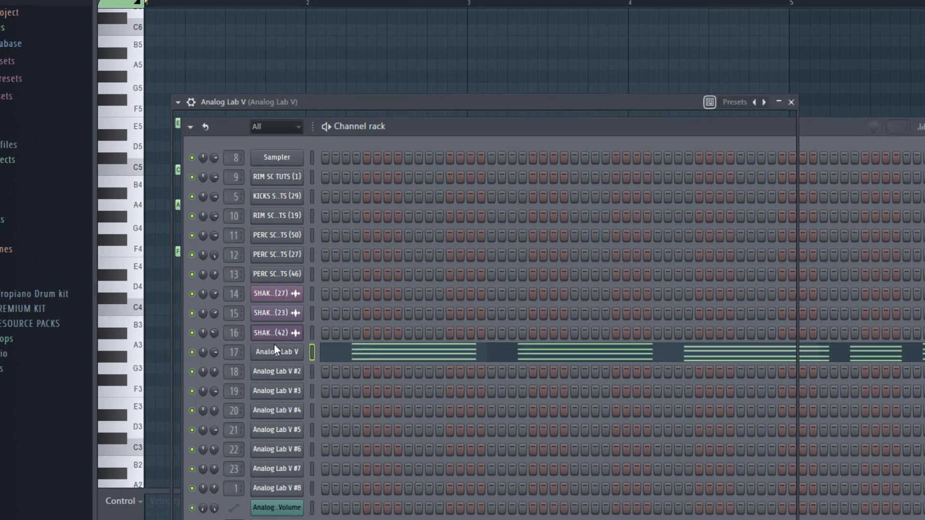
{"action": "left_click", "coordinate": [242, 326]}
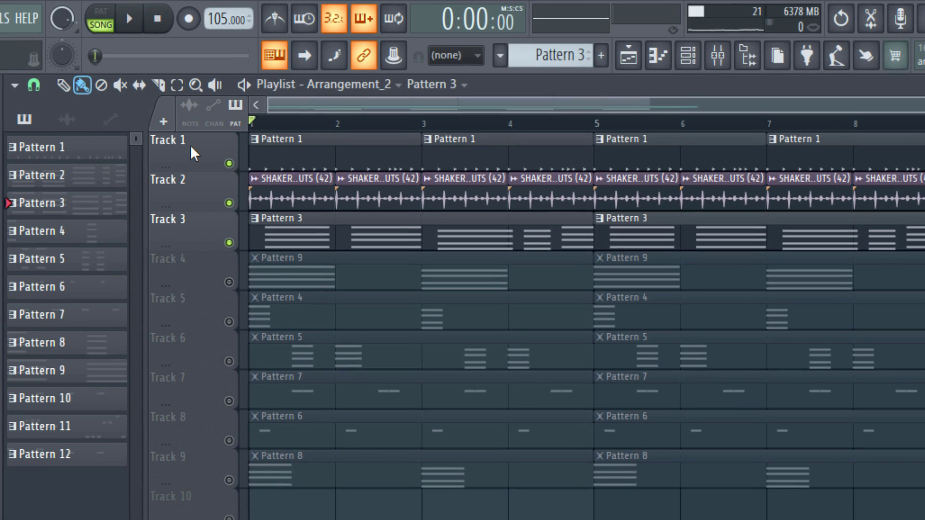
Play the arrangement with only the drums, the shaker loop and the Pattern 3 chords on Tracks 1 to 3.
{"action": "key", "text": "space"}
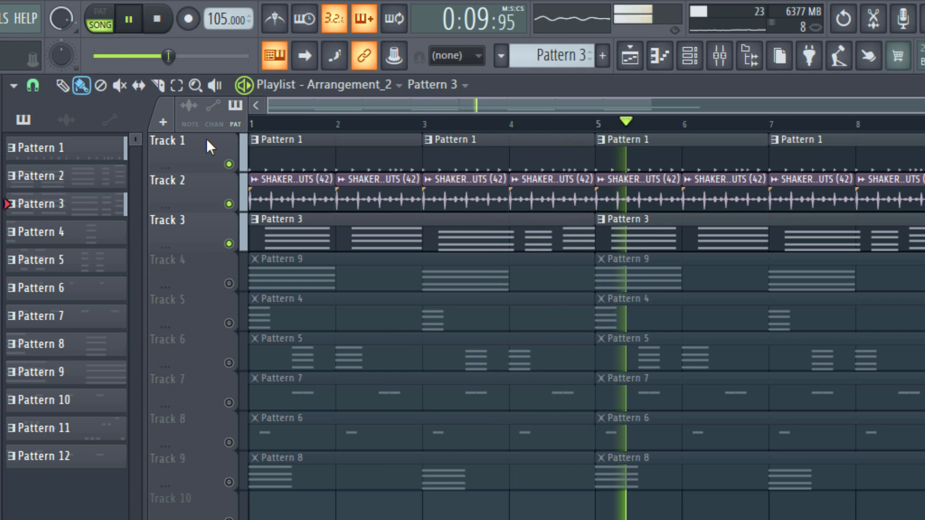
{"action": "key", "text": "space"}
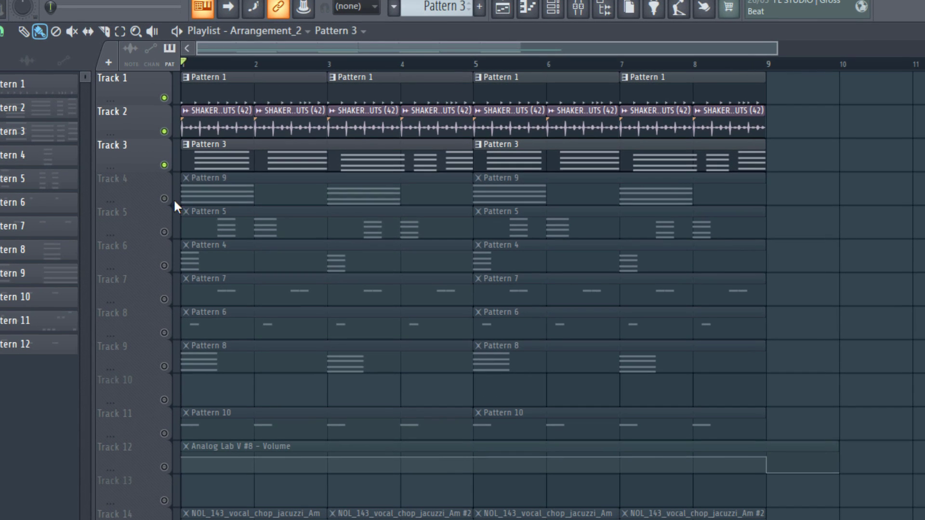
Unmute Track 4 with Pattern 9 and play the arrangement with it.
{"action": "left_click", "coordinate": [242, 151]}
{"action": "key", "text": "space"}
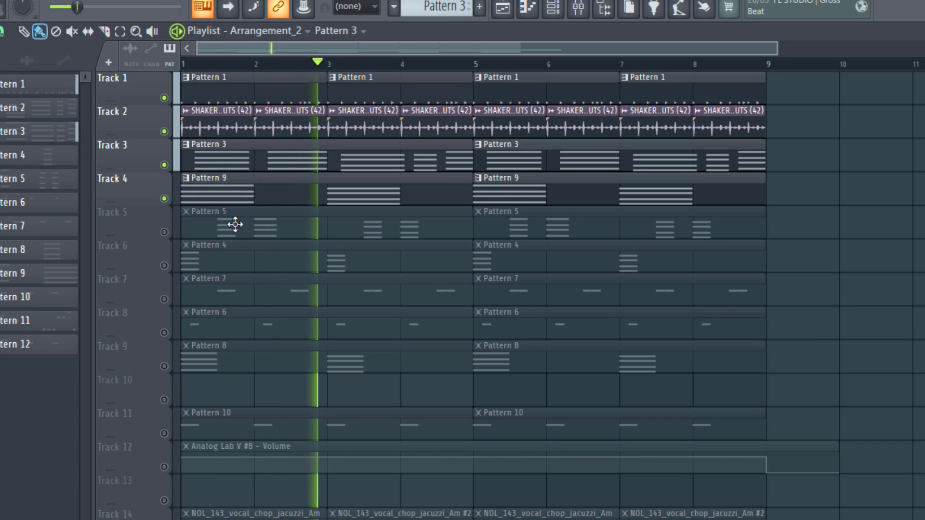
{"action": "key", "text": "space"}
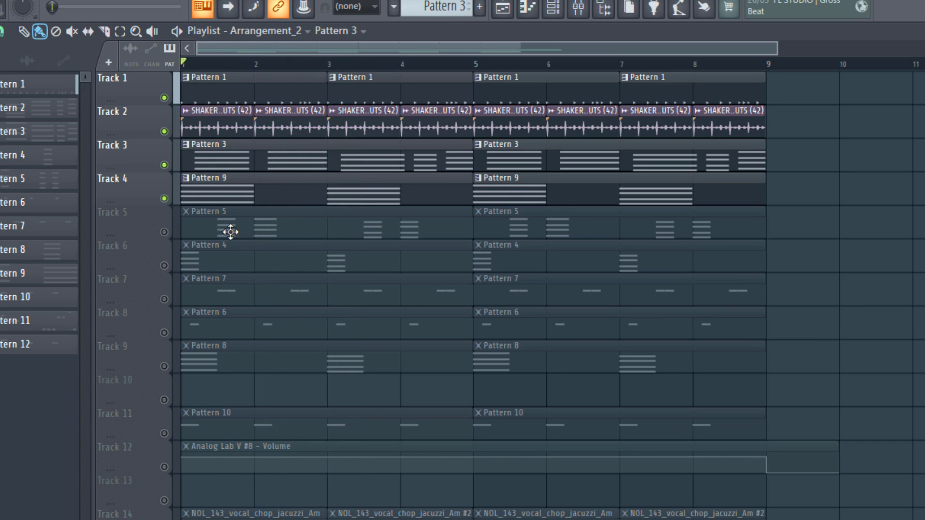
Unmute Track 5 with Pattern 5 and play the arrangement with this added layer.
{"action": "left_click", "coordinate": [164, 232]}
{"action": "key", "text": "space"}
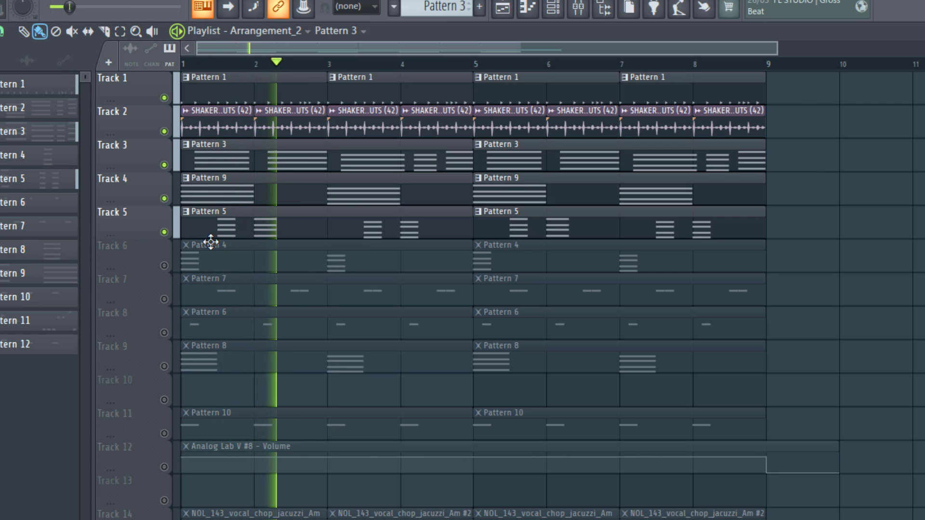
{"action": "key", "text": "space"}
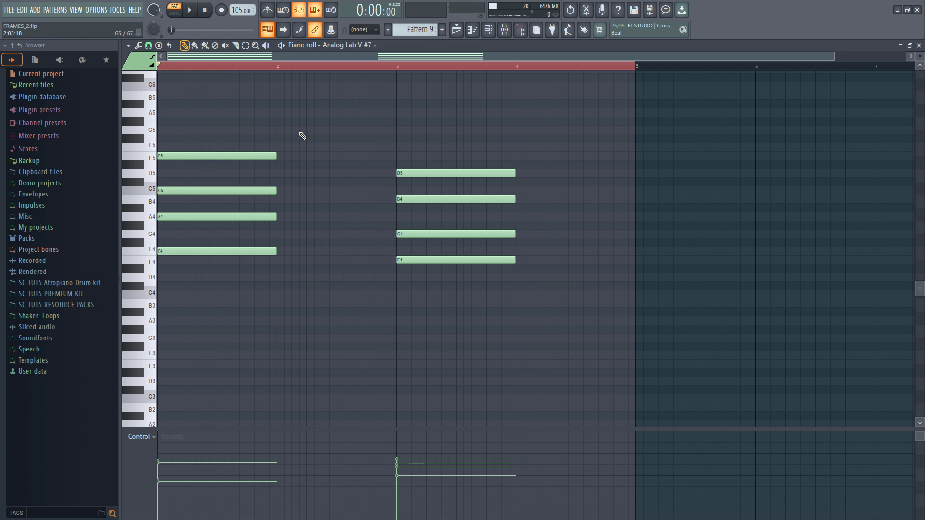
Play Pattern 9's sustained chords in the piano roll and open their Analog Lab V #7 instrument from the channel rack.
{"action": "key", "text": "space"}
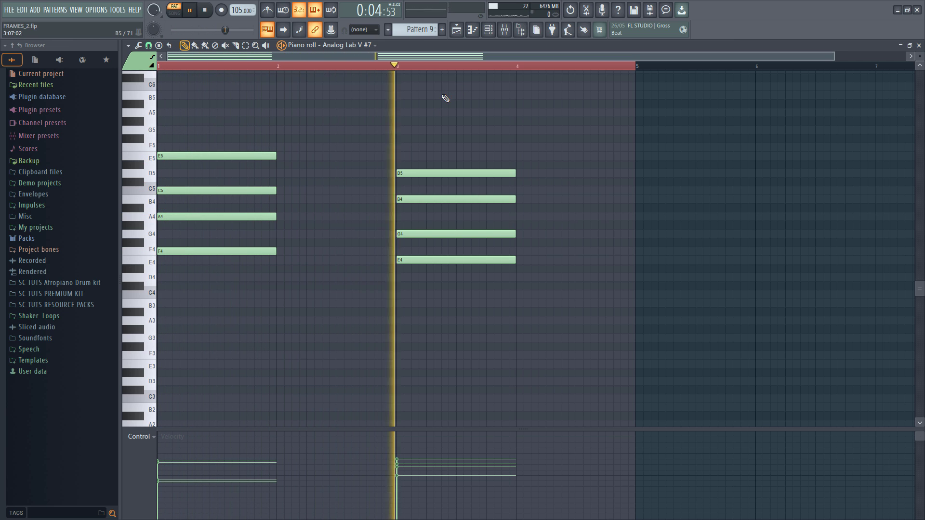
{"action": "key", "text": "space"}
{"action": "left_click", "coordinate": [489, 35]}
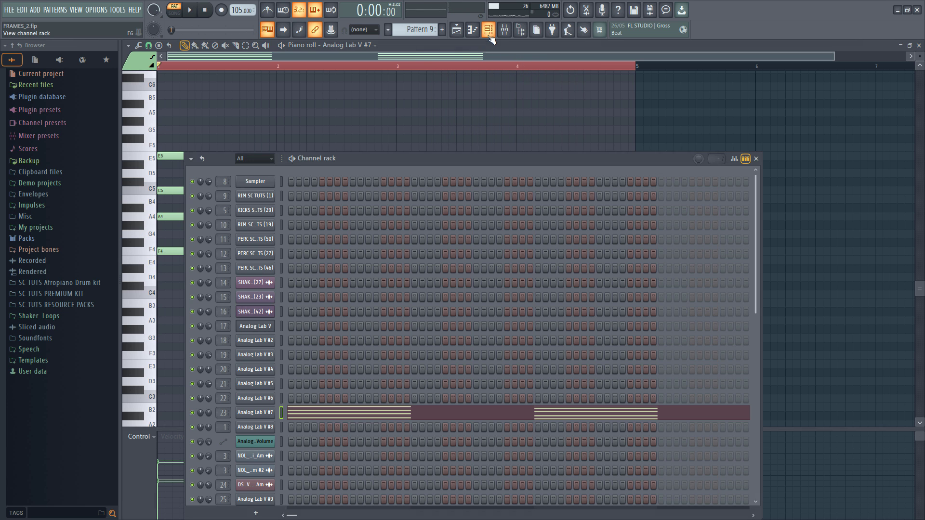
{"action": "left_click", "coordinate": [264, 414]}
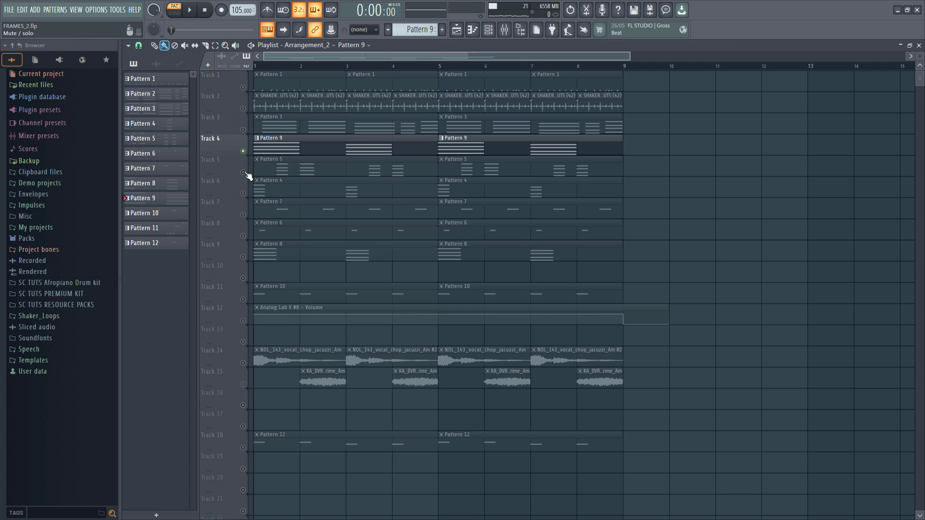
Unmute Track 5 alongside Track 4 and play its Pattern 5 chords in the piano roll.
{"action": "left_click", "coordinate": [244, 172]}
{"action": "double_click", "coordinate": [281, 168]}
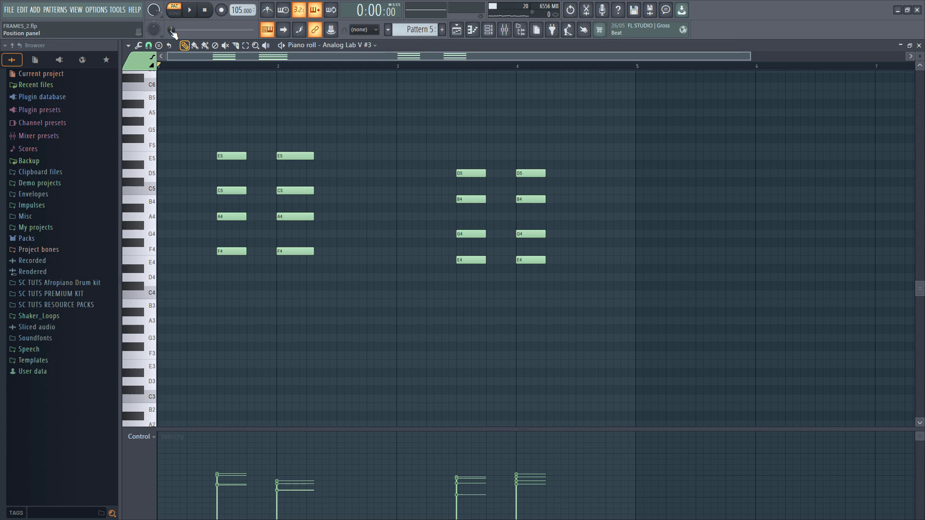
{"action": "key", "text": "space"}
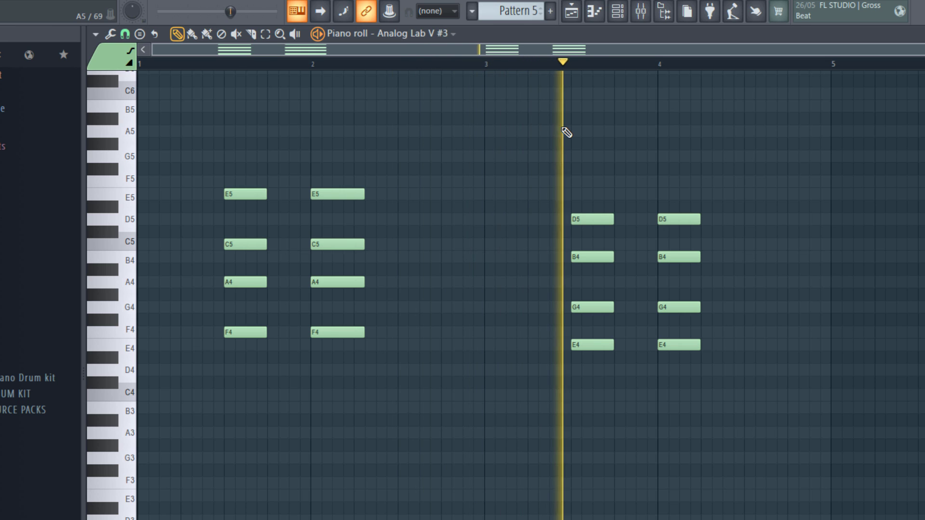
Stop playback, view the preset loaded in Pattern 5's Analog Lab V #3 instrument, and return to the playlist.
{"action": "left_click", "coordinate": [619, 15]}
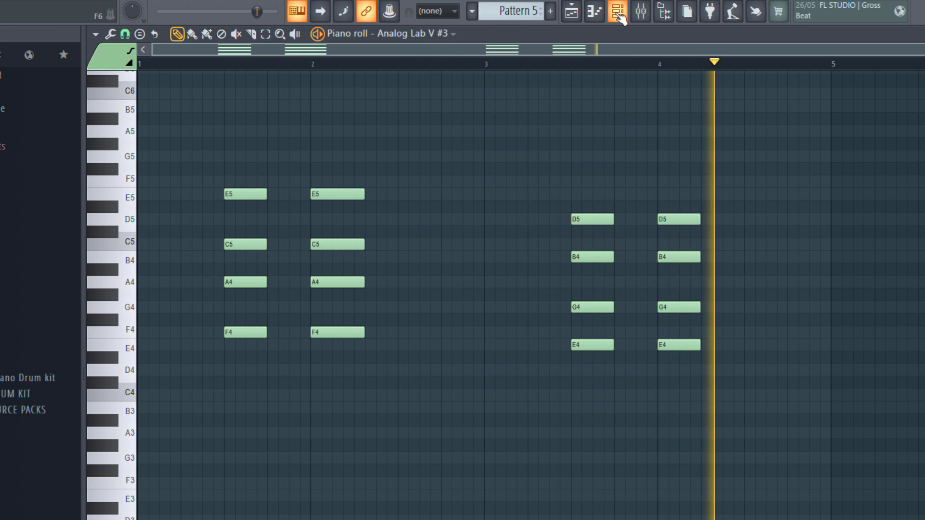
{"action": "key", "text": "space"}
{"action": "left_click", "coordinate": [268, 487]}
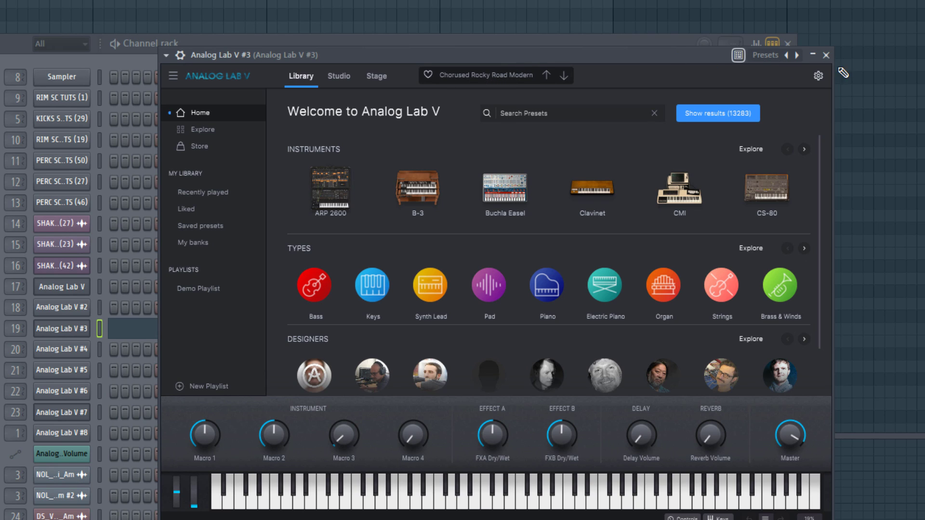
{"action": "left_click", "coordinate": [827, 56]}
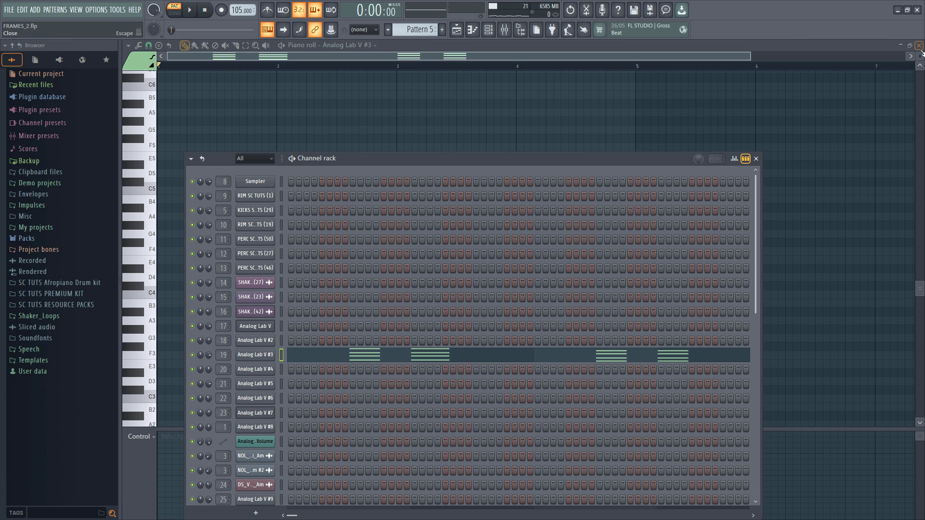
{"action": "left_click", "coordinate": [919, 46]}
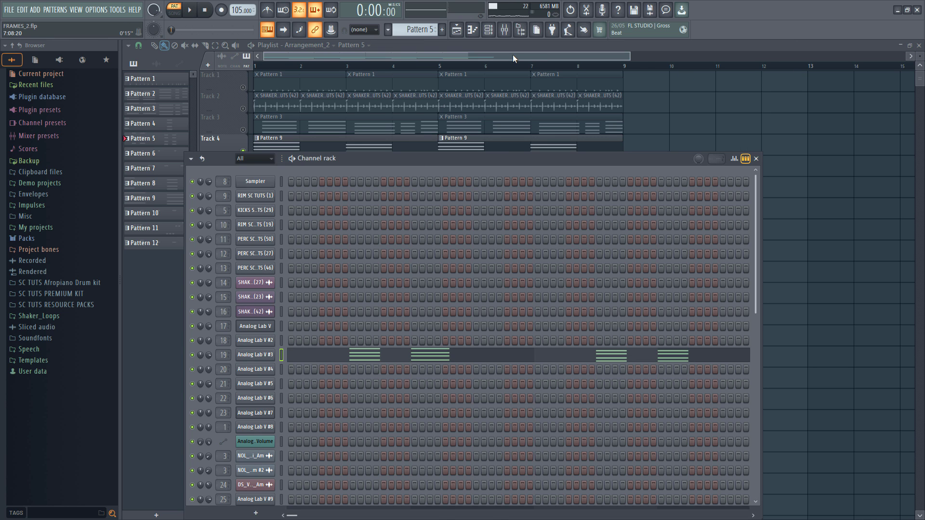
{"action": "key", "text": "F6"}
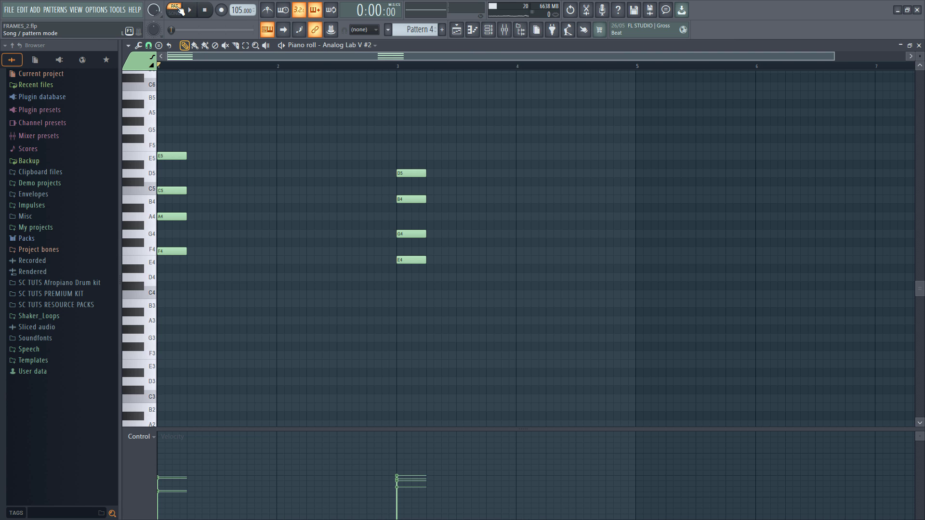
Play Pattern 4's chords in the piano roll and open their Analog Lab V #2 instrument from the channel rack.
{"action": "key", "text": "space"}
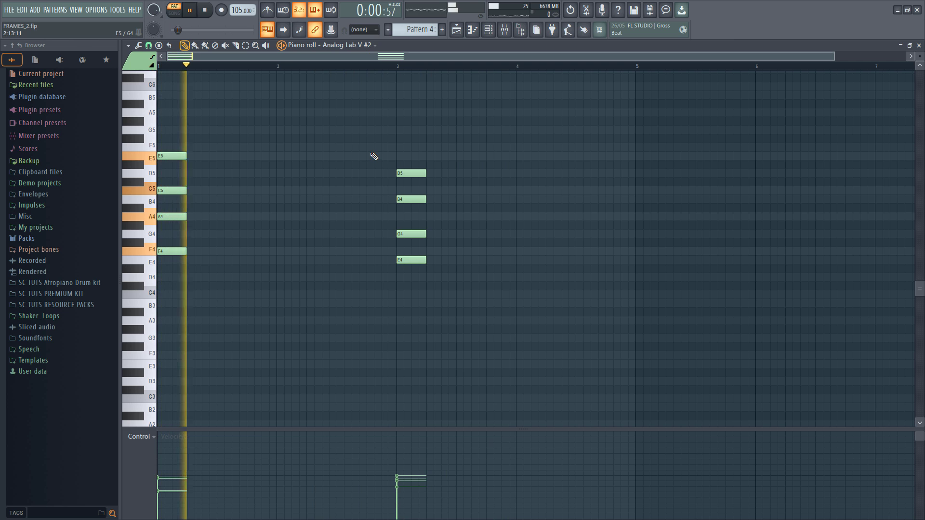
{"action": "key", "text": "space"}
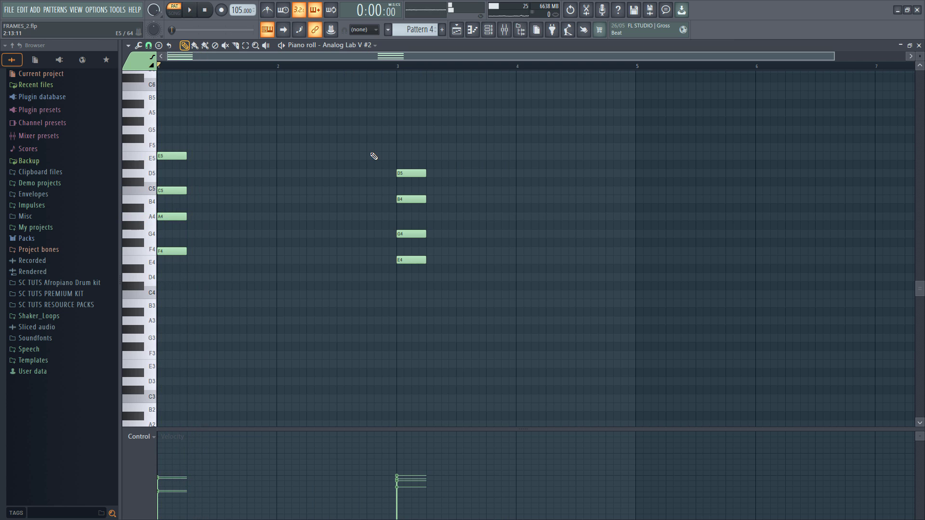
{"action": "left_click", "coordinate": [488, 30]}
{"action": "left_click", "coordinate": [243, 343]}
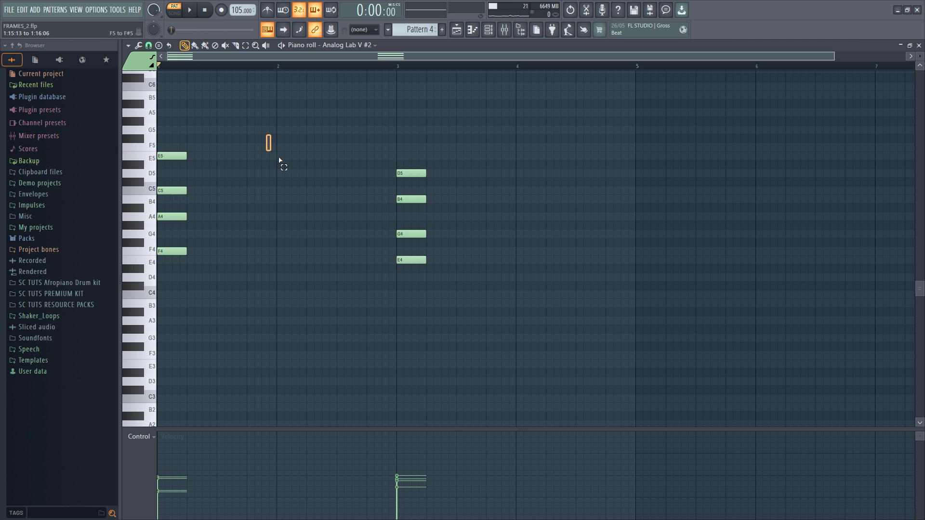
Highlight Pattern 4's bar 3 chord, then its bar 1 chord, to examine the spacing, and clear the selection.
{"action": "left_click_drag", "start_coordinate": [362, 160], "coordinate": [465, 338]}
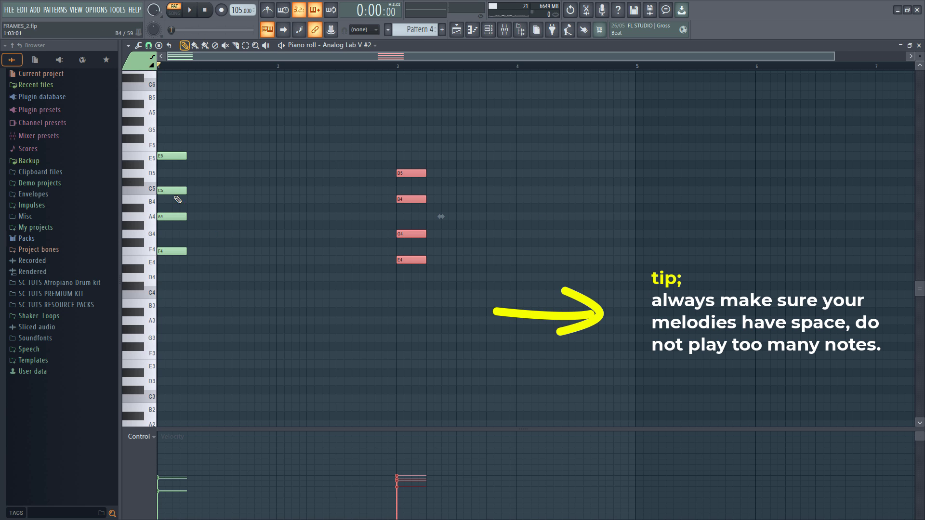
{"action": "left_click_drag", "start_coordinate": [176, 120], "coordinate": [220, 219]}
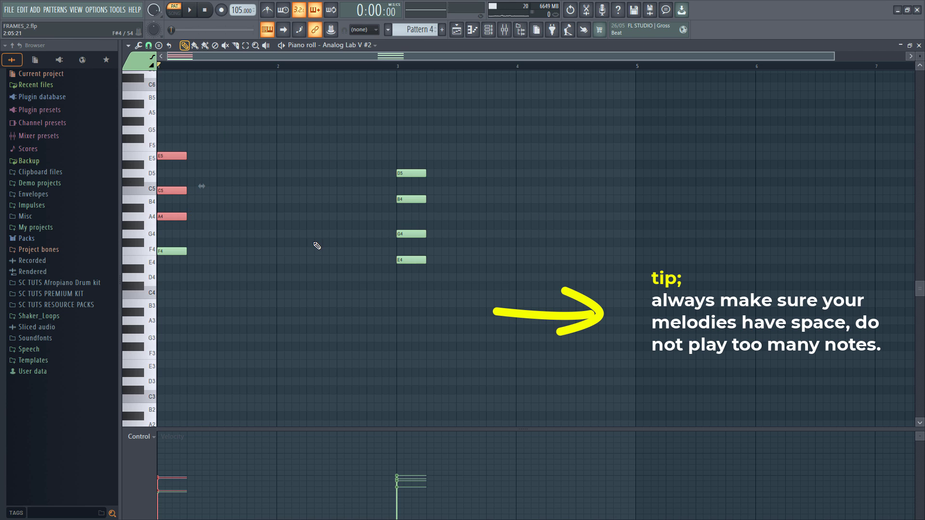
{"action": "left_click", "coordinate": [606, 140], "text": "ctrl"}
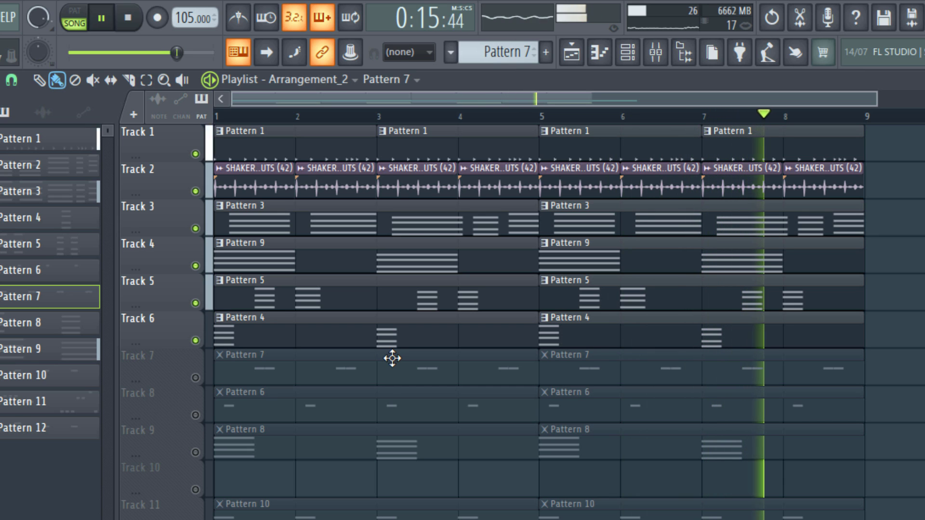
Stop playback, unmute Track 7 with Pattern 7, and solo that track.
{"action": "key", "text": "space"}
{"action": "left_click", "coordinate": [195, 378]}
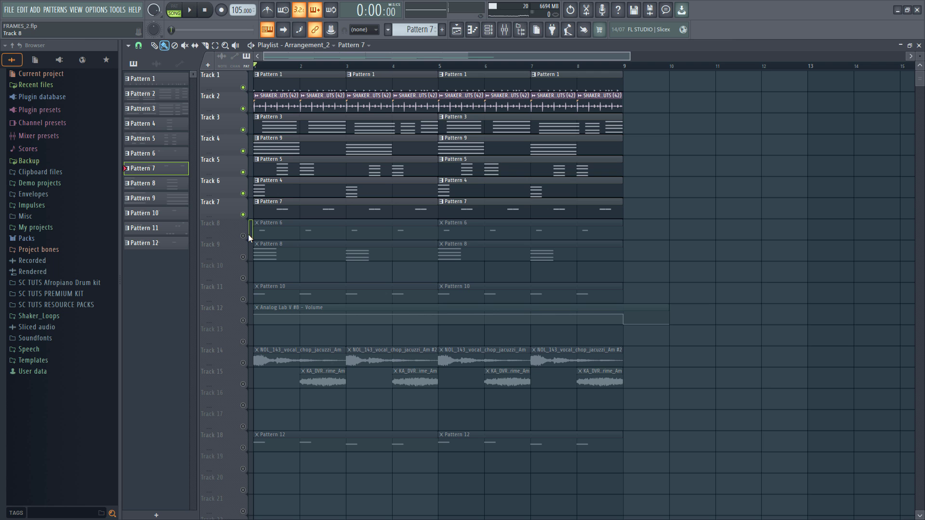
{"action": "left_click", "coordinate": [244, 238]}
{"action": "right_click", "coordinate": [243, 215]}
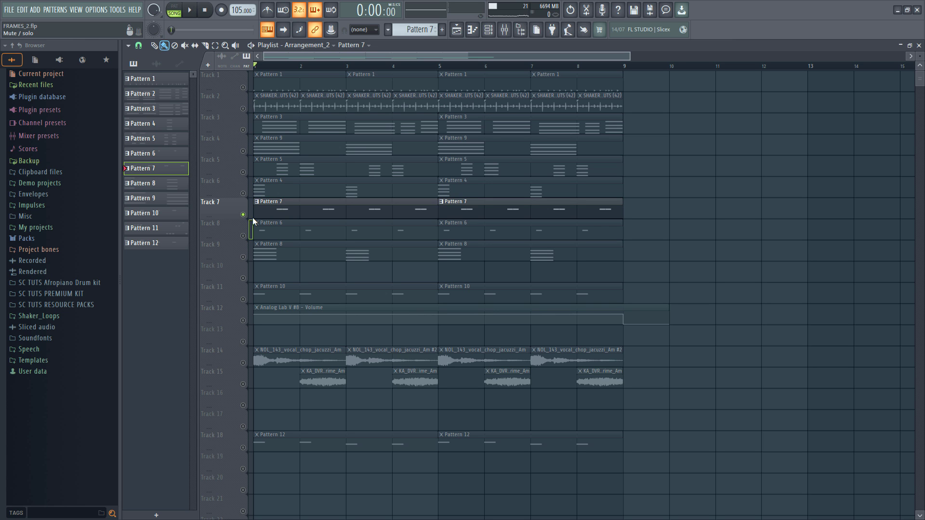
View Pattern 7's A4 notes in the piano roll and open their Analog Lab V #5 instrument.
{"action": "left_click", "coordinate": [493, 29]}
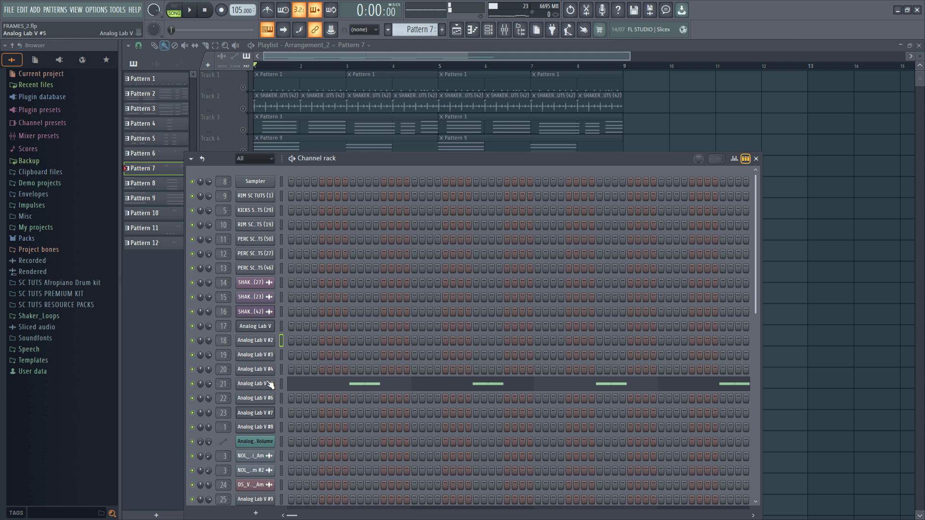
{"action": "left_click", "coordinate": [331, 384]}
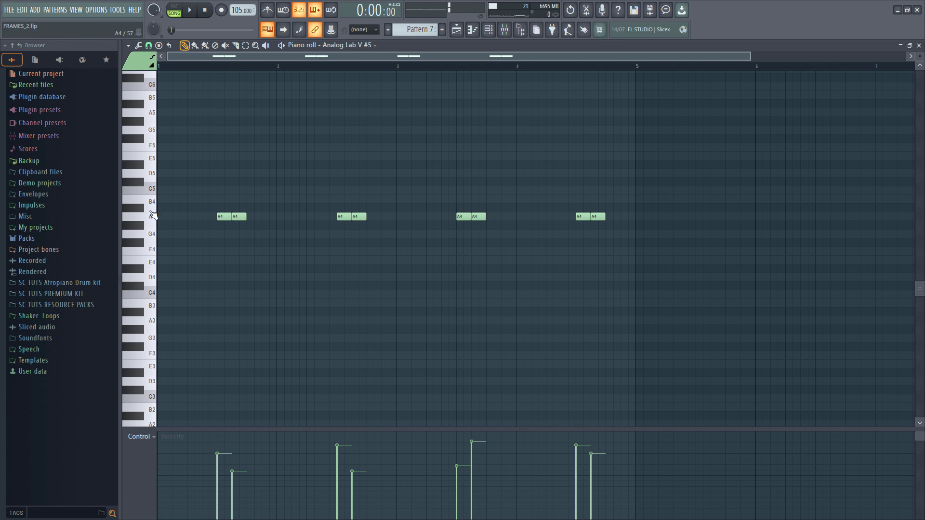
{"action": "left_click", "coordinate": [488, 30]}
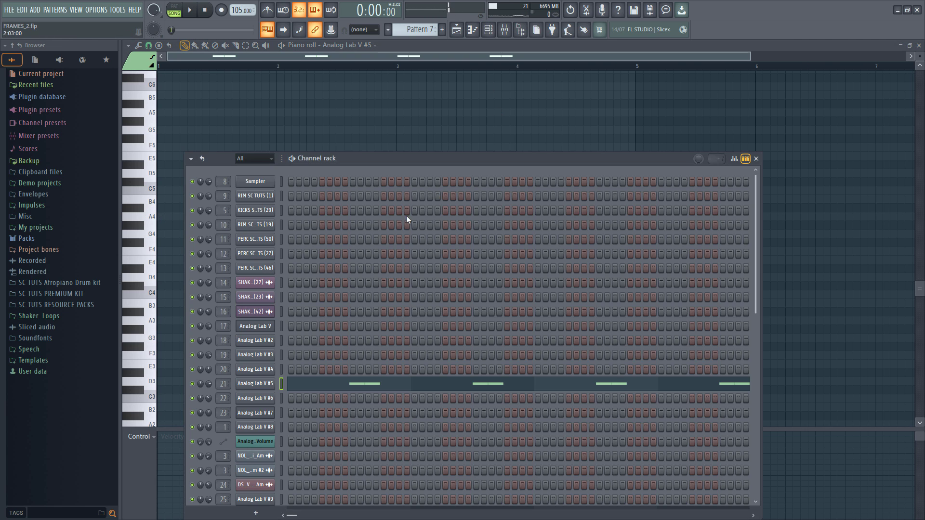
{"action": "left_click", "coordinate": [247, 385]}
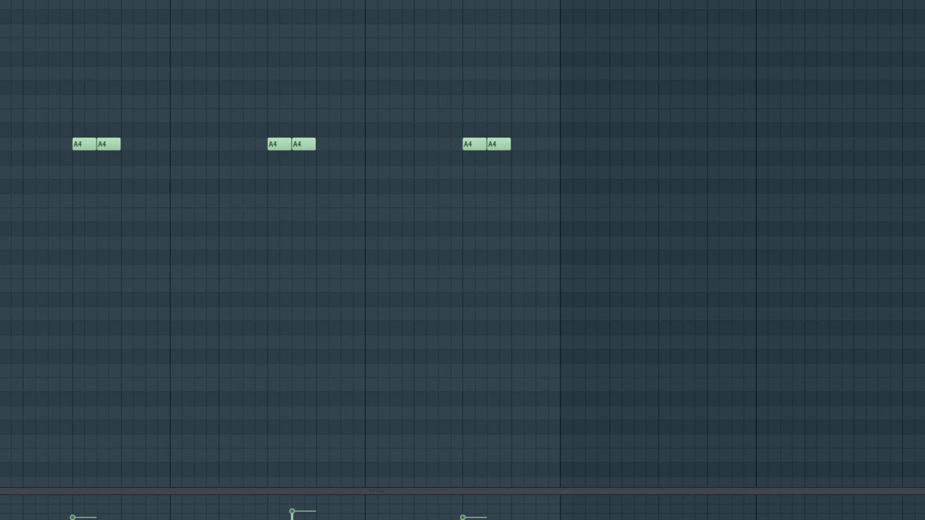
Play Pattern 7 in the piano roll, return to the playlist, and play the arrangement with this layer.
{"action": "key", "text": "space"}
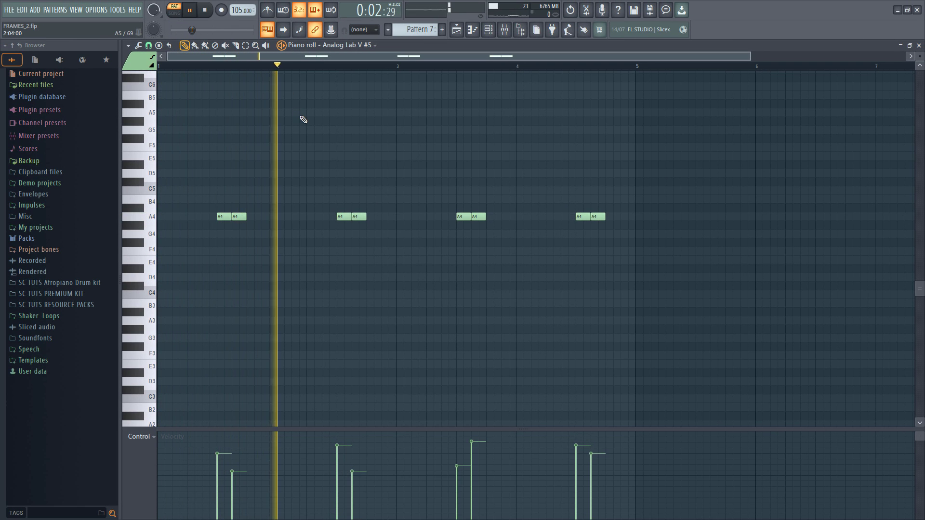
{"action": "left_click", "coordinate": [457, 31]}
{"action": "key", "text": "space"}
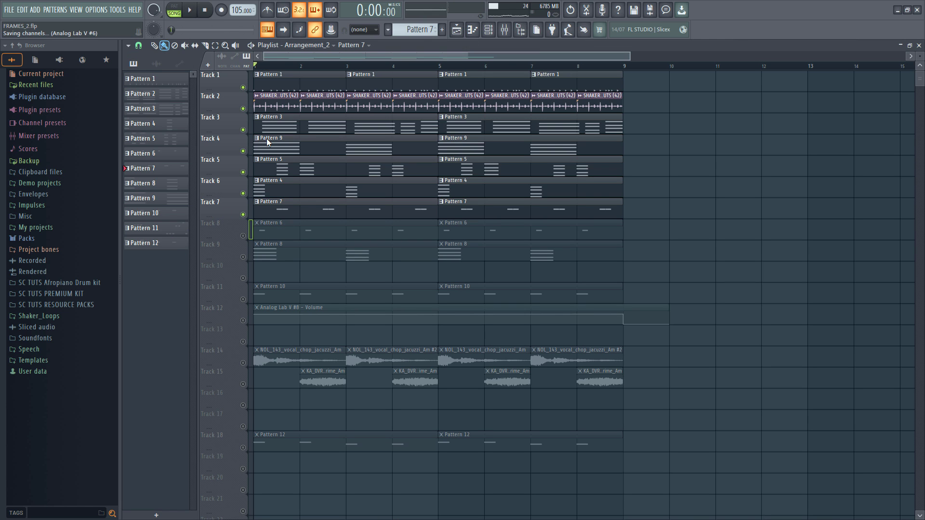
{"action": "key", "text": "space"}
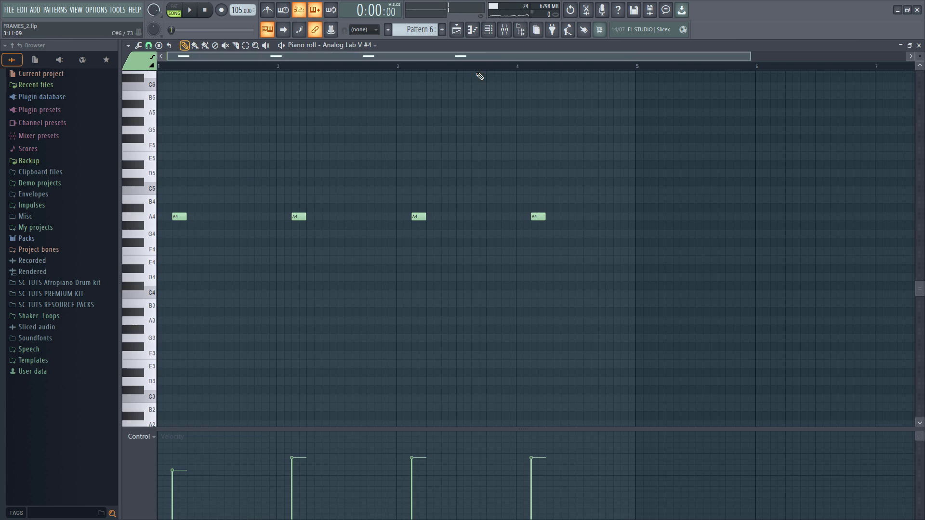
Open Pattern 6's Analog Lab V #4 instrument, play the arrangement with Pattern 6, and close its piano roll.
{"action": "left_click", "coordinate": [489, 31]}
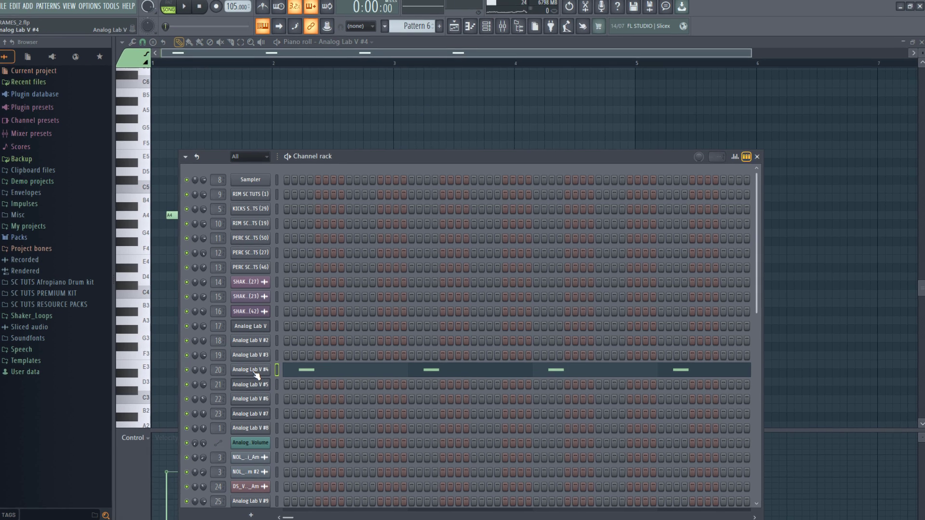
{"action": "left_click", "coordinate": [257, 370]}
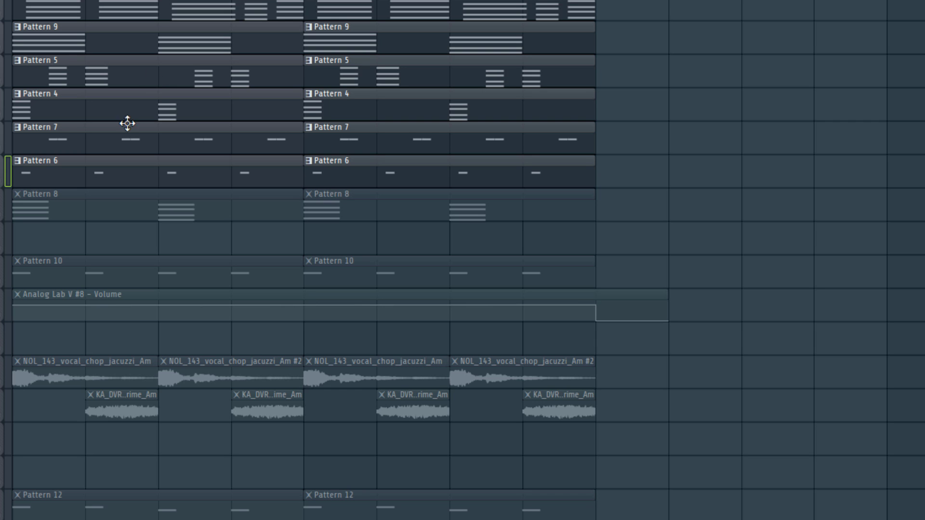
{"action": "key", "text": "space"}
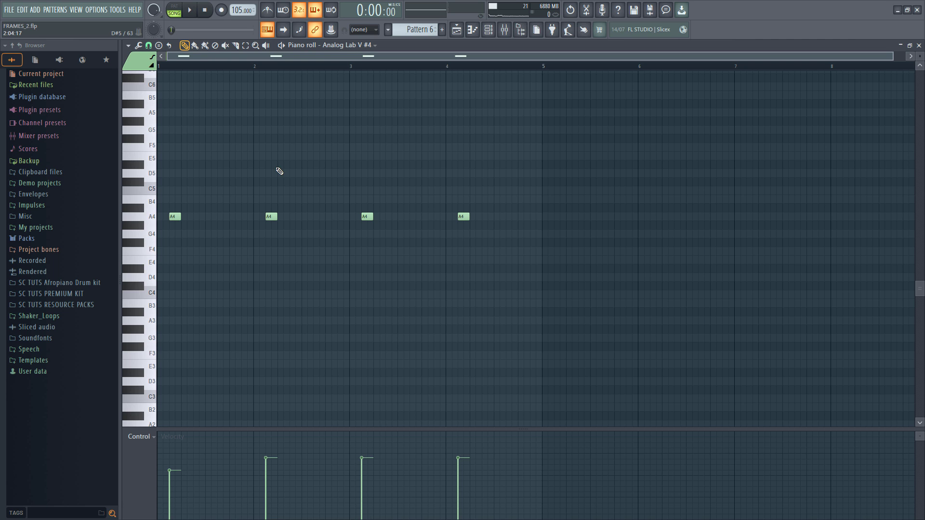
{"action": "left_click", "coordinate": [919, 46]}
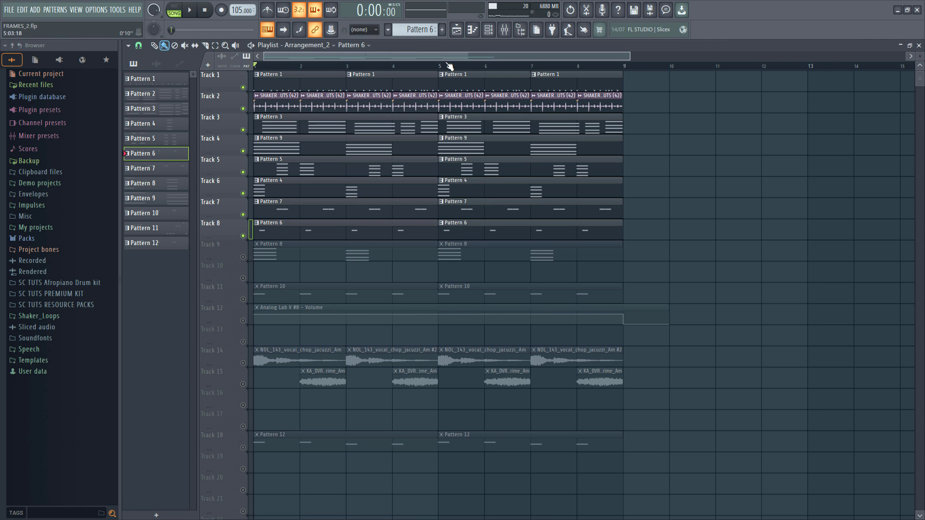
Unmute Track 9 and play its Pattern 8 chords on their own in the piano roll.
{"action": "left_click", "coordinate": [243, 257]}
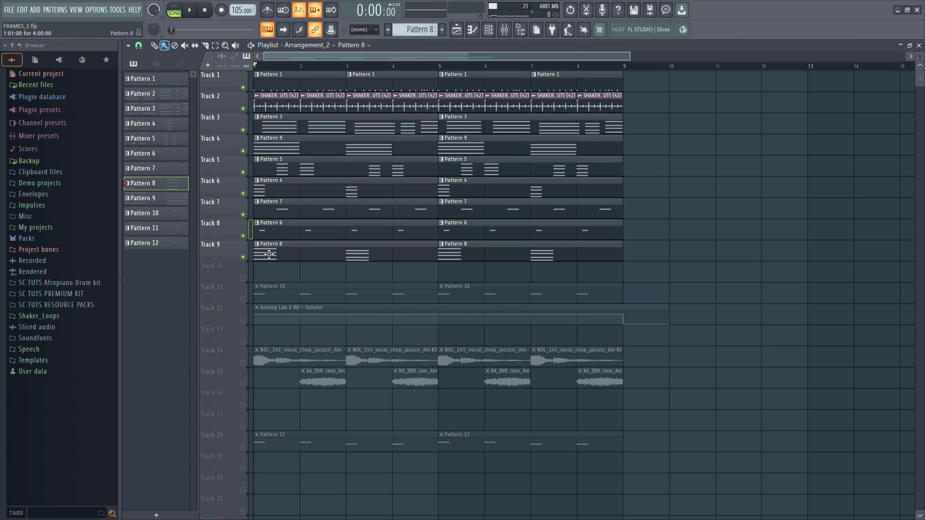
{"action": "double_click", "coordinate": [268, 255]}
{"action": "left_click", "coordinate": [183, 15]}
{"action": "key", "text": "space"}
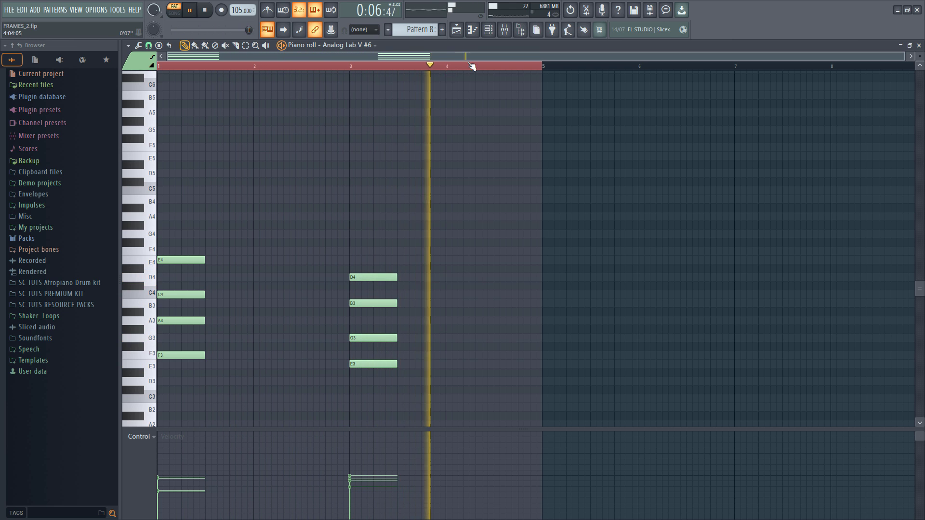
View the preset in Pattern 8's Analog Lab V #6 instrument, then play the full arrangement with Track 9 included.
{"action": "key", "text": "space"}
{"action": "key", "text": "F6"}
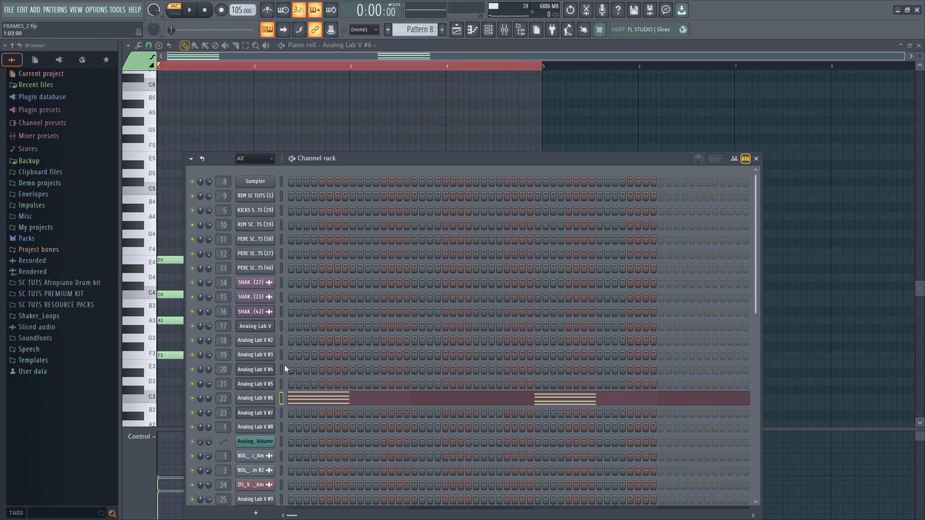
{"action": "left_click", "coordinate": [263, 399]}
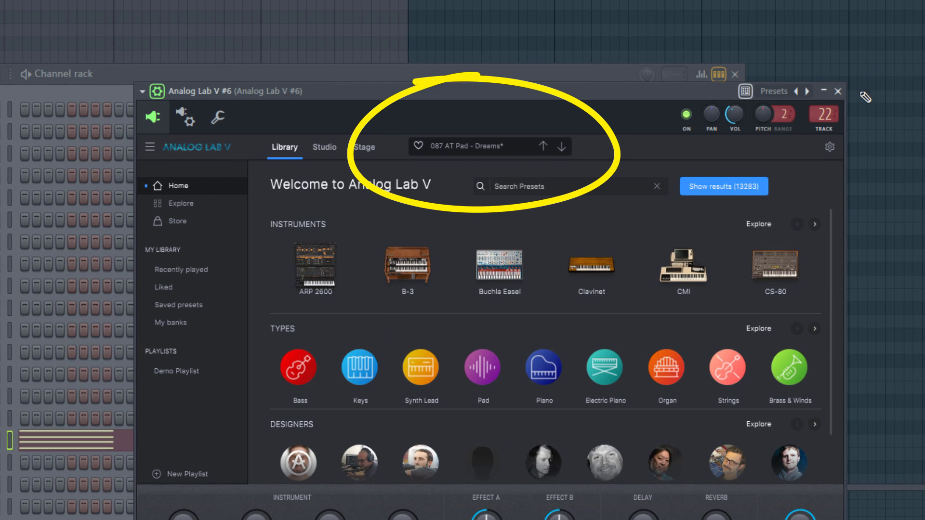
{"action": "left_click", "coordinate": [839, 92]}
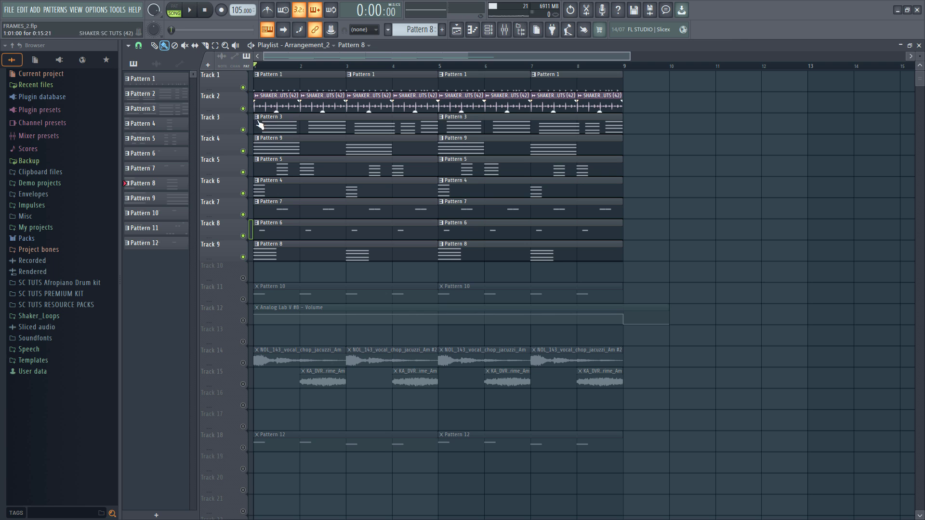
{"action": "key", "text": "space"}
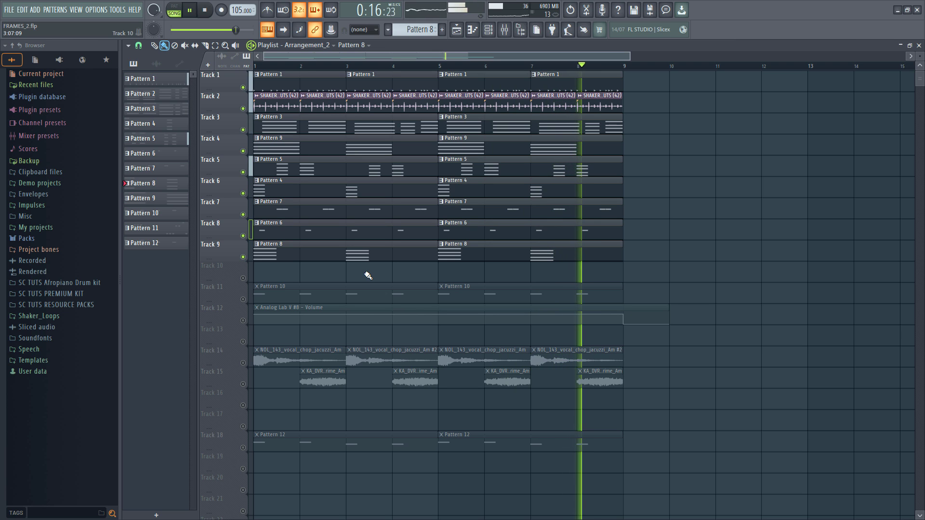
{"action": "key", "text": "space"}
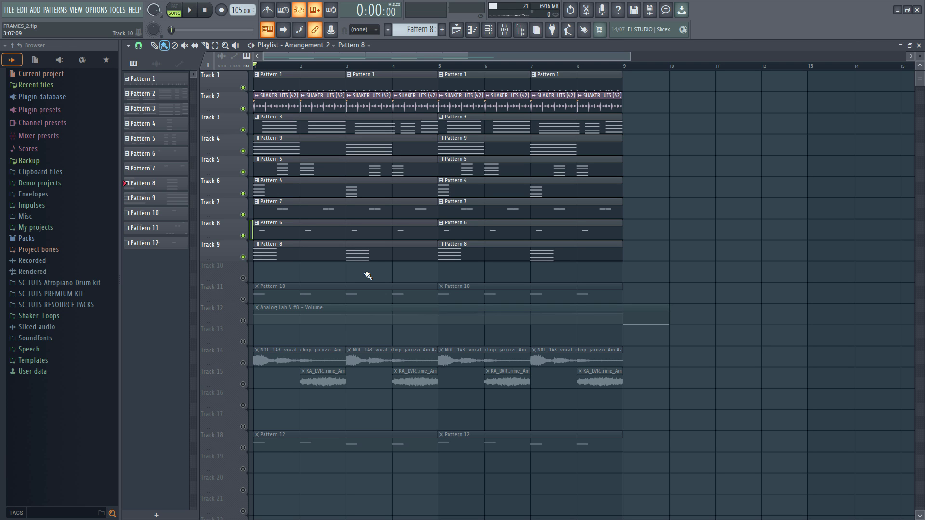
Play Pattern 10's A5 notes in the piano roll and open their Analog Lab V #8 instrument.
{"action": "double_click", "coordinate": [369, 292]}
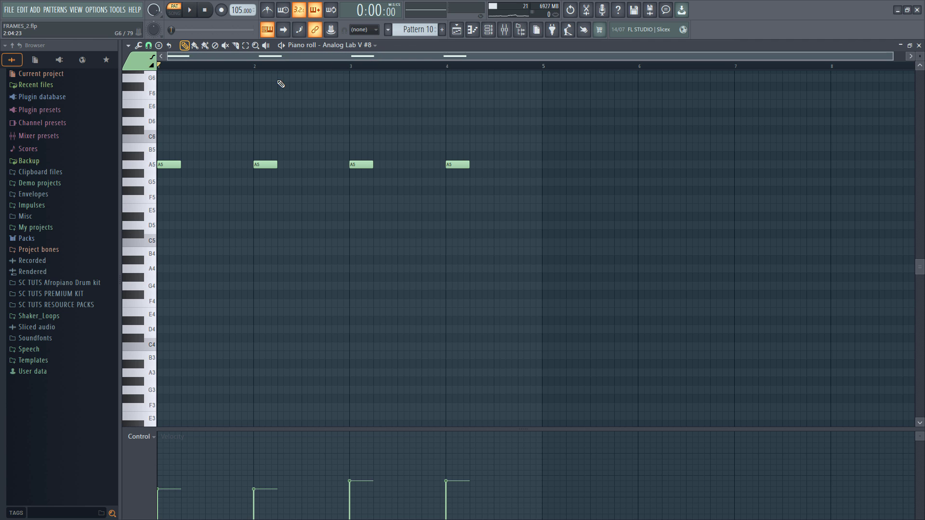
{"action": "key", "text": "space"}
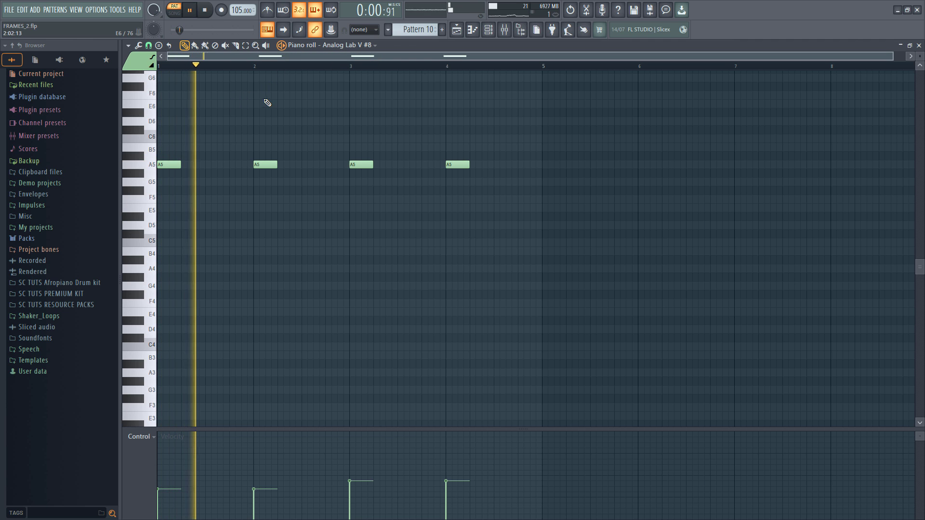
{"action": "scroll", "coordinate": [424, 76], "scroll_direction": "up", "scroll_amount": 2}
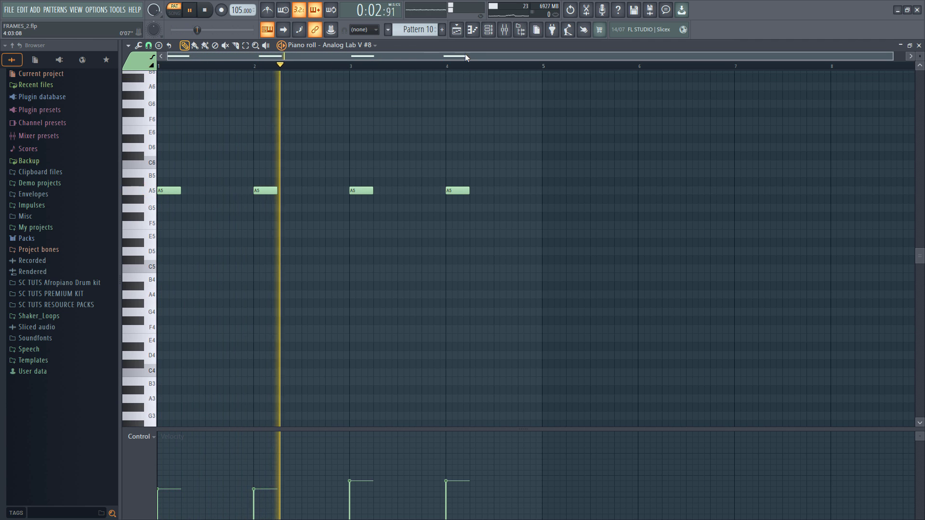
{"action": "left_click", "coordinate": [488, 30]}
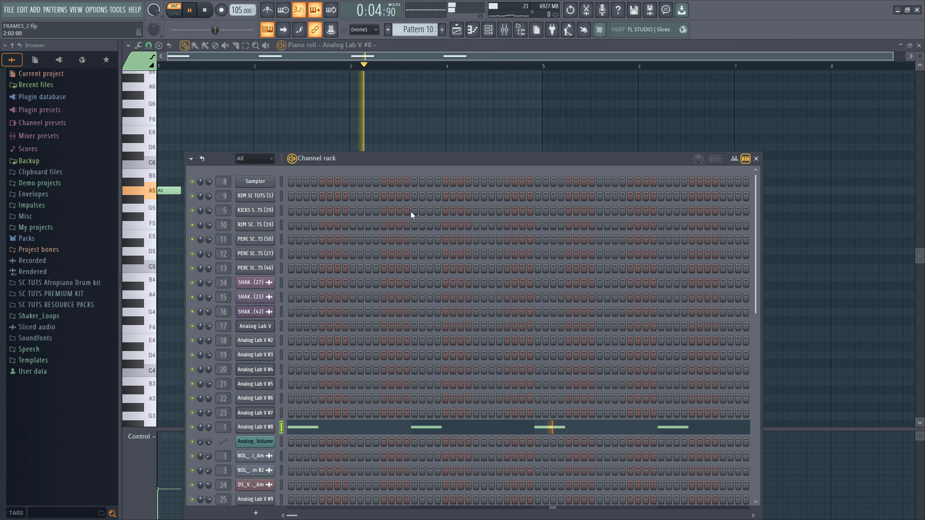
{"action": "key", "text": "space"}
{"action": "left_click", "coordinate": [258, 429]}
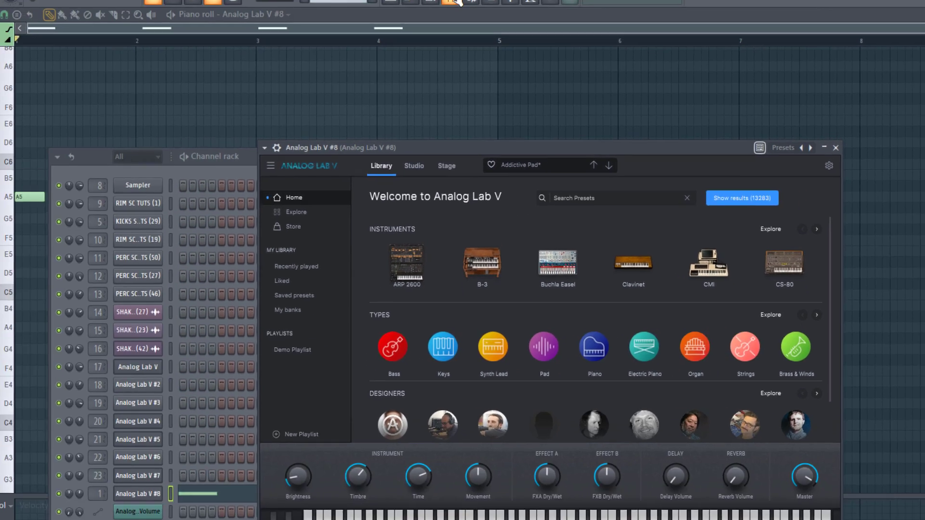
Audition both Gross Beat effects on the Analog Lab V #8 mixer track and open its Fruity parametric EQ 2.
{"action": "left_click", "coordinate": [455, 1]}
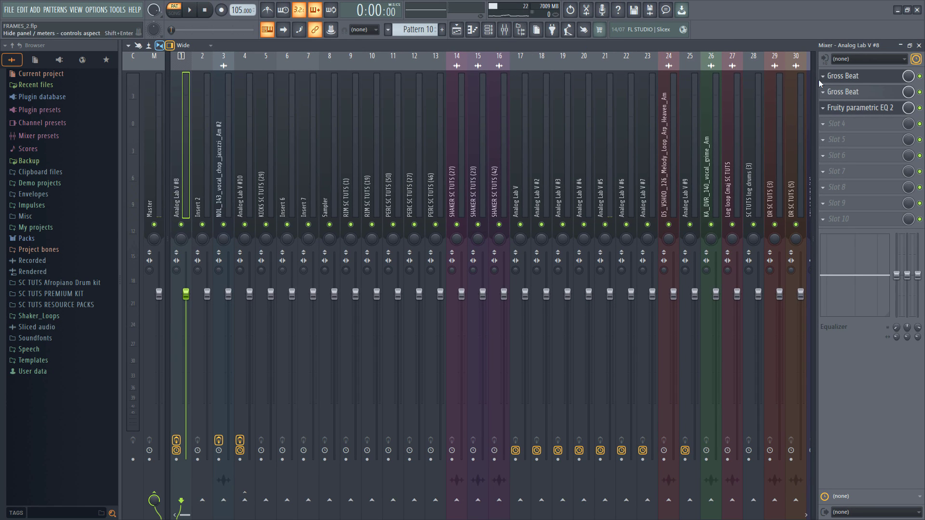
{"action": "left_click", "coordinate": [870, 78]}
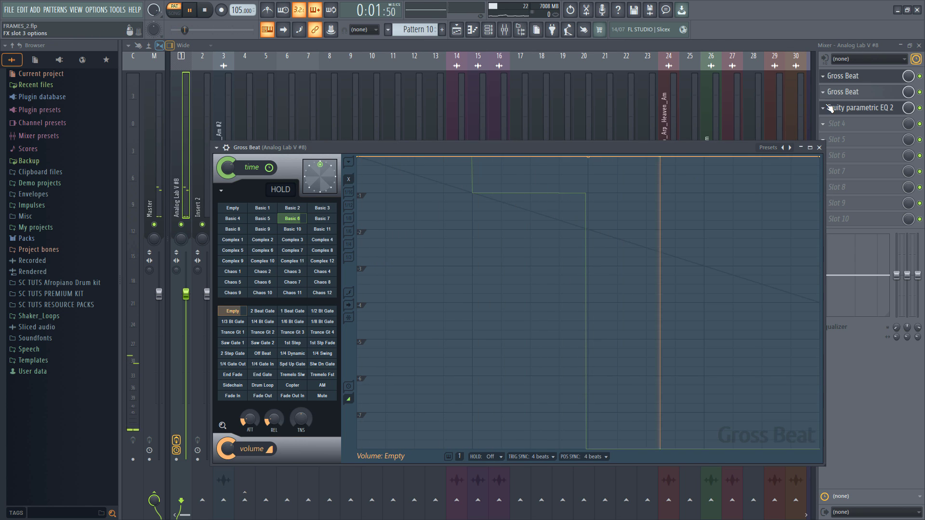
{"action": "left_click", "coordinate": [851, 93]}
{"action": "key", "text": "space"}
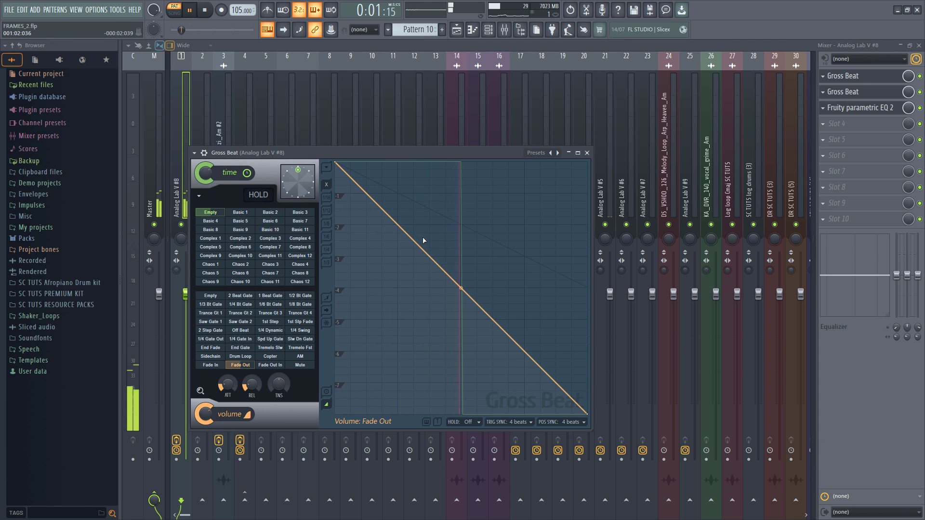
{"action": "key", "text": "space"}
{"action": "left_click", "coordinate": [860, 108]}
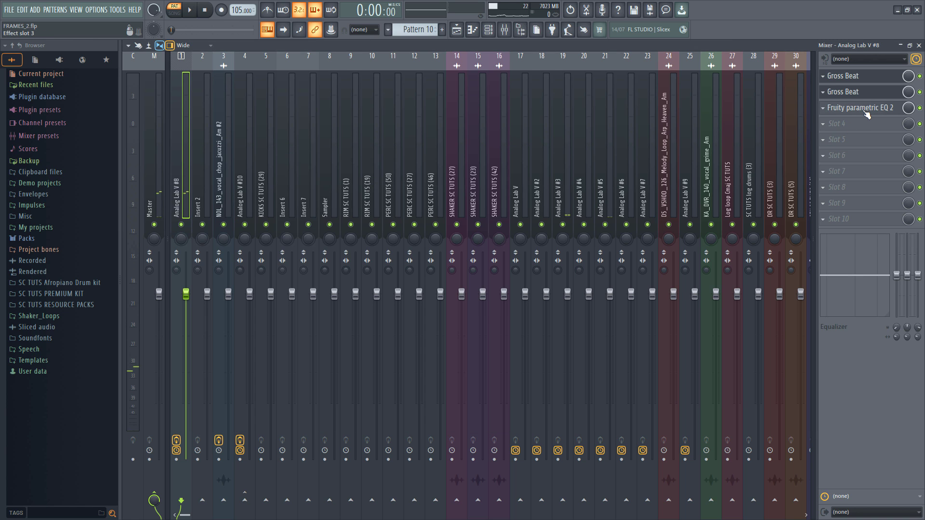
Play Pattern 10 while viewing the Fruity parametric EQ 2 curve on Analog Lab V #8, and close the EQ.
{"action": "key", "text": "space"}
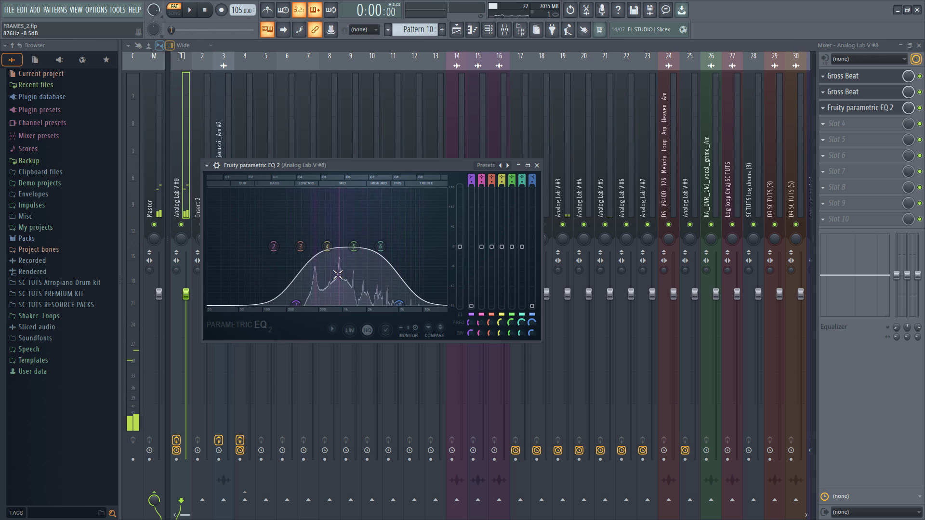
{"action": "key", "text": "space"}
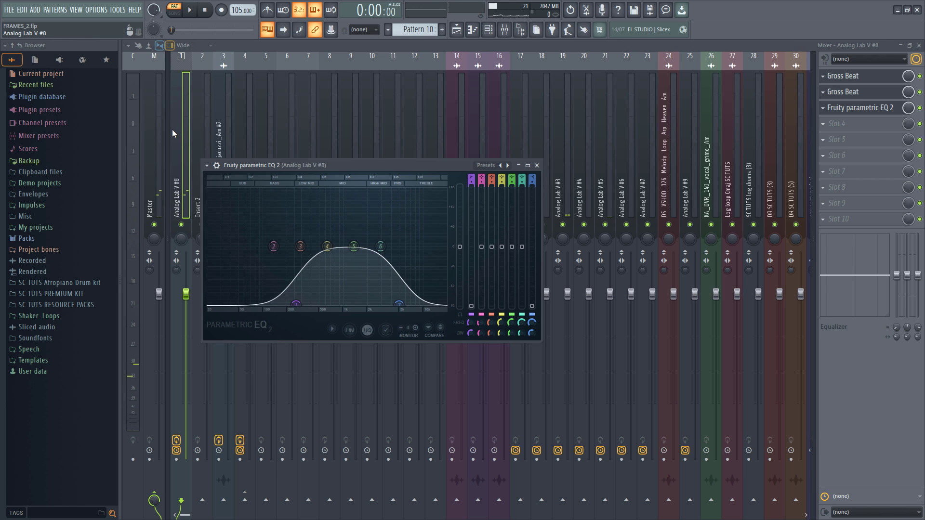
{"action": "key", "text": "Escape"}
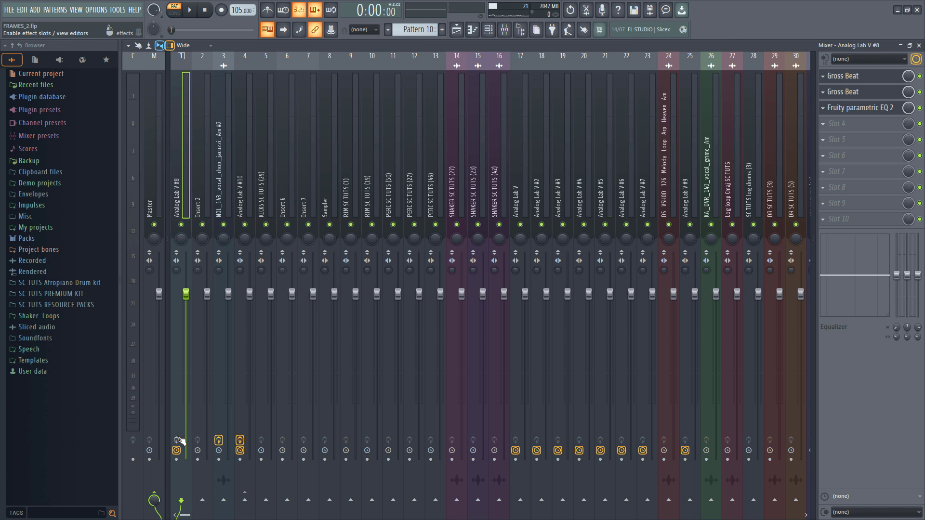
Compare Pattern 10 with the Analog Lab V #8 track's effects bypassed and enabled, and watch its first Gross Beat during playback.
{"action": "key", "text": "space"}
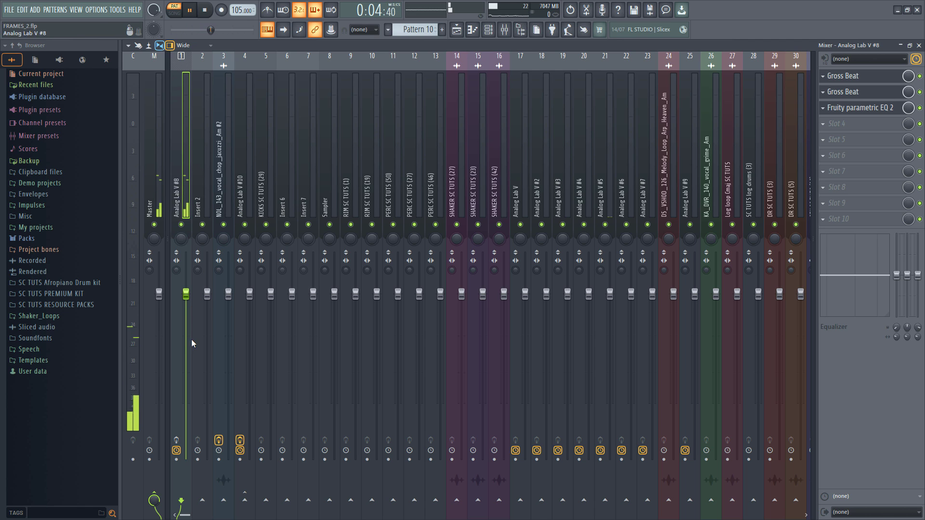
{"action": "key", "text": "space"}
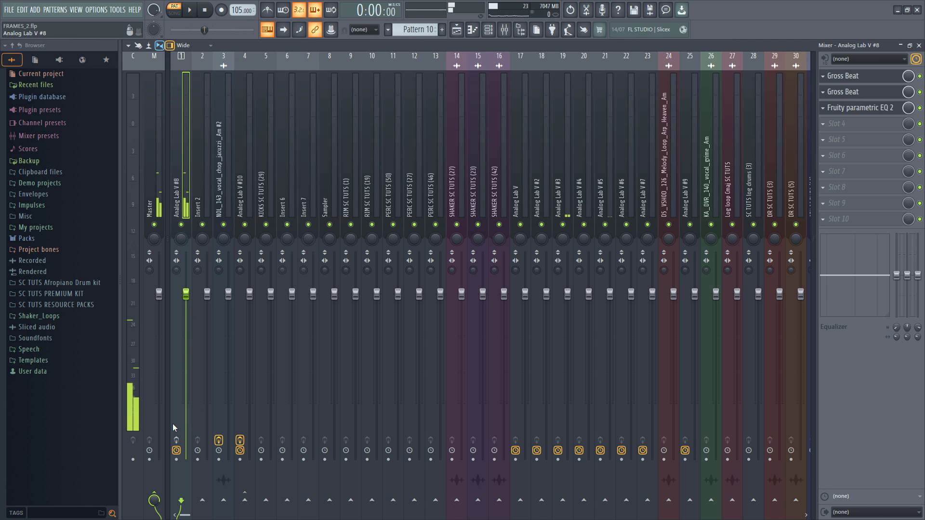
{"action": "left_click", "coordinate": [177, 440]}
{"action": "key", "text": "space"}
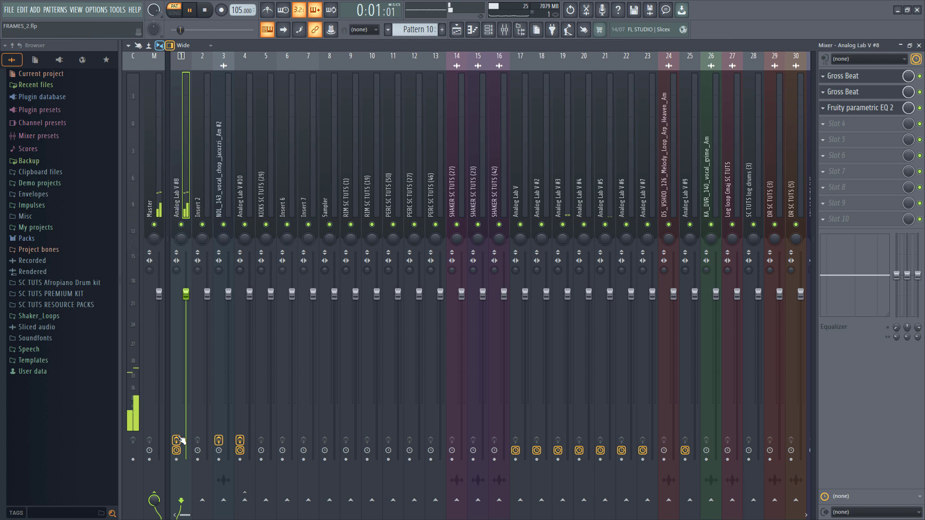
{"action": "left_click", "coordinate": [856, 77]}
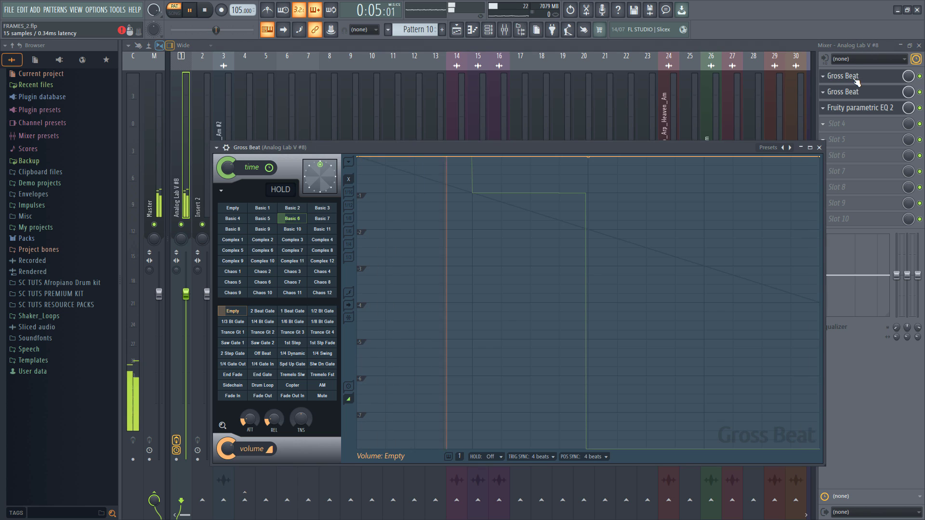
{"action": "key", "text": "space"}
Close the instrument and effect windows and play the arrangement in song mode from the playlist.
{"action": "key", "text": "F7"}
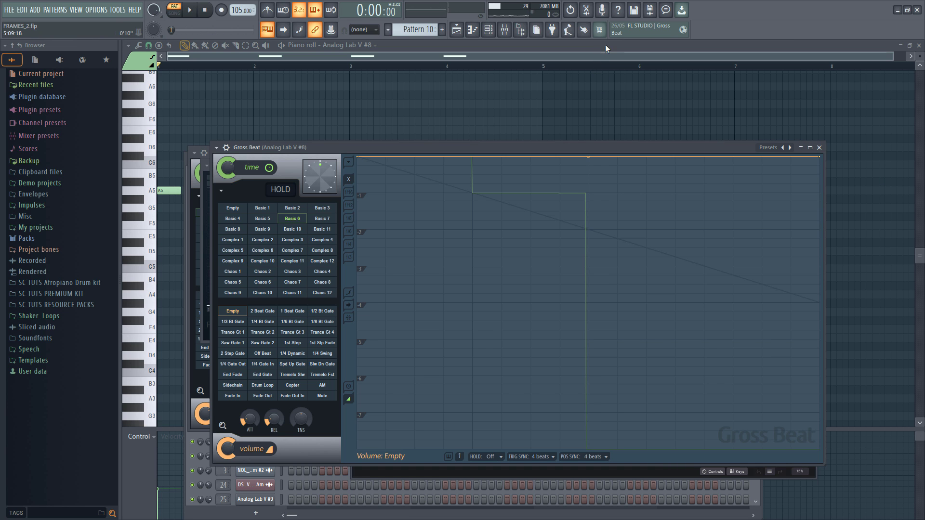
{"action": "left_click", "coordinate": [862, 51]}
{"action": "key", "text": "F5"}
{"action": "key", "text": "l"}
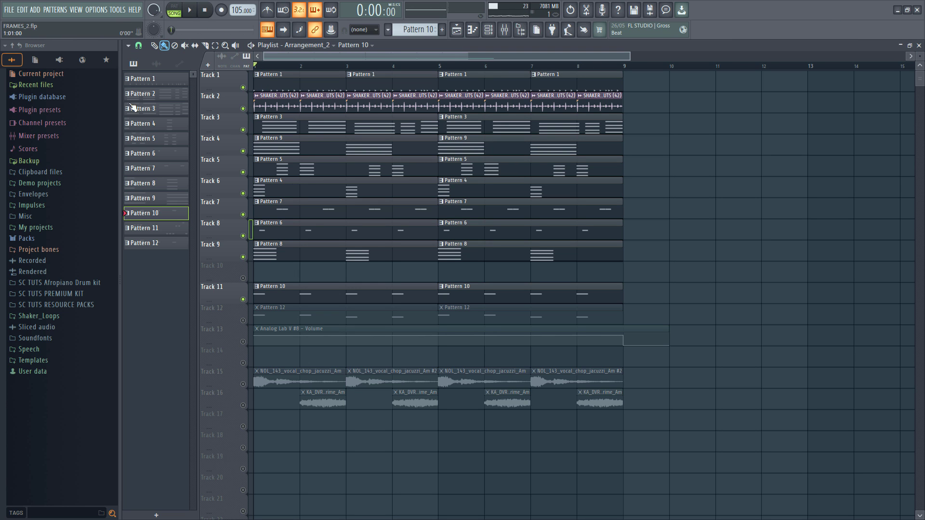
{"action": "key", "text": "space"}
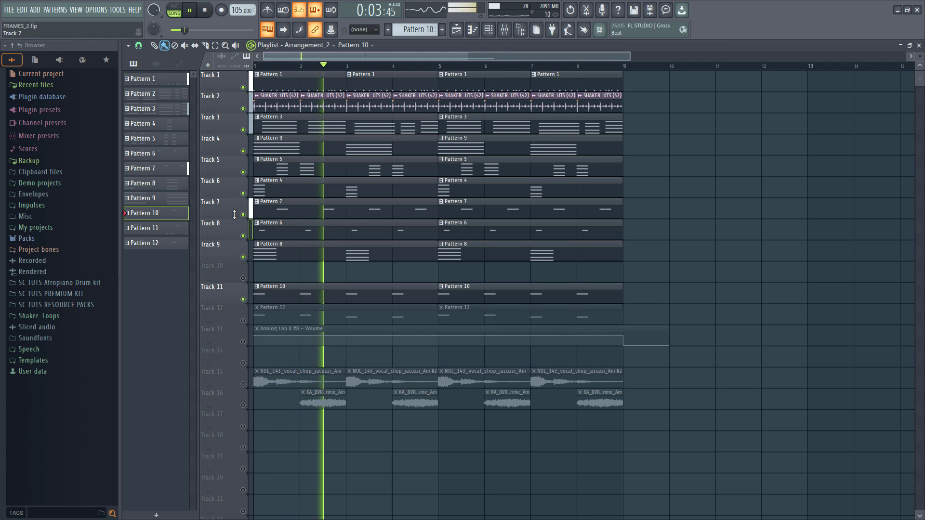
{"action": "key", "text": "space"}
Unmute Track 13 and view the envelope and target link of its Analog Lab V #8 volume automation clip.
{"action": "left_click", "coordinate": [243, 341]}
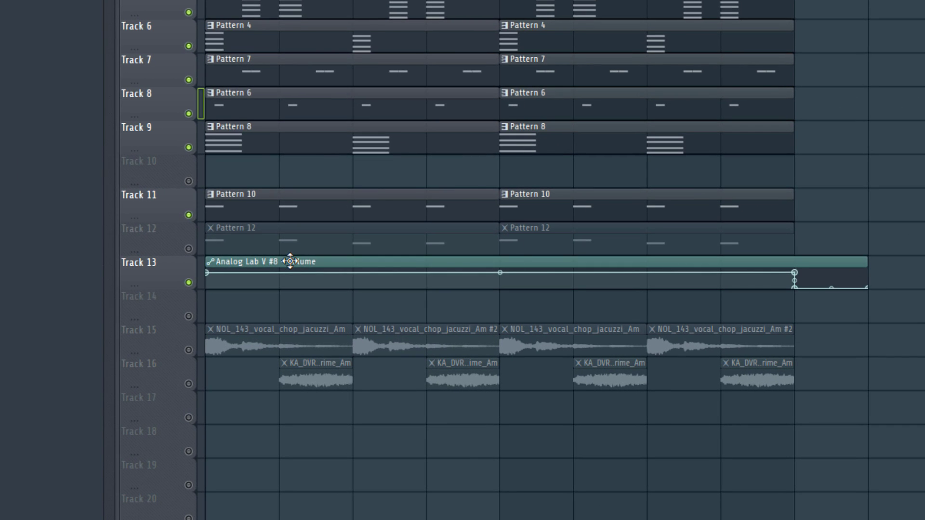
{"action": "double_click", "coordinate": [290, 261]}
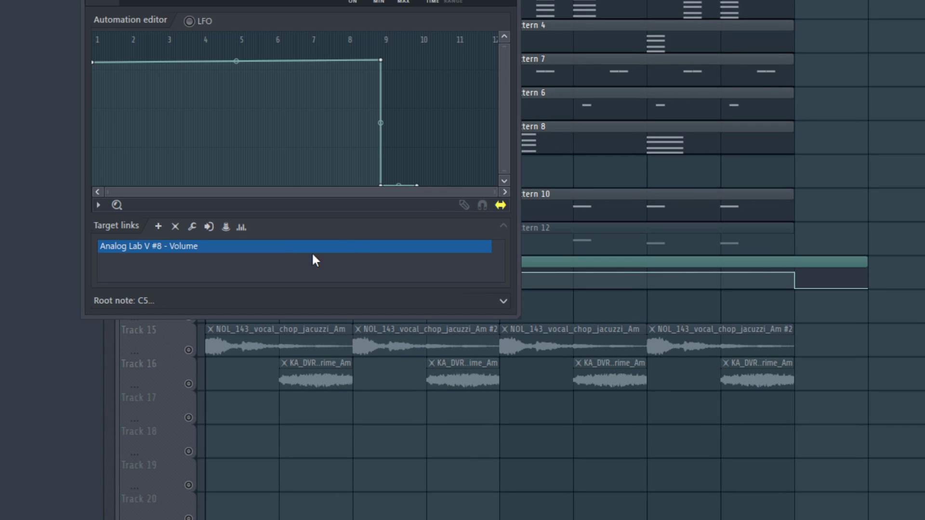
{"action": "key", "text": "Escape"}
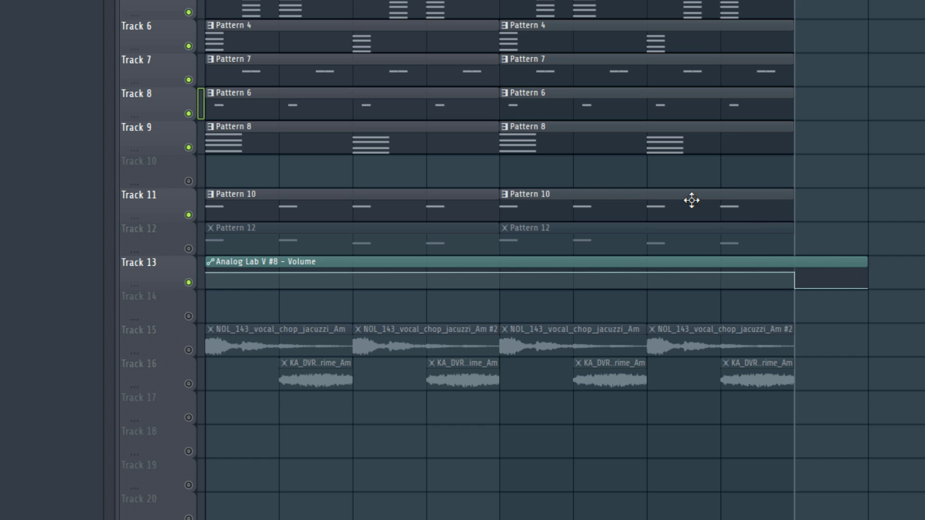
Highlight the second Pattern 10 clip and the volume automation clip, and play the arrangement with the automation active.
{"action": "left_click_drag", "start_coordinate": [772, 193], "coordinate": [758, 210]}
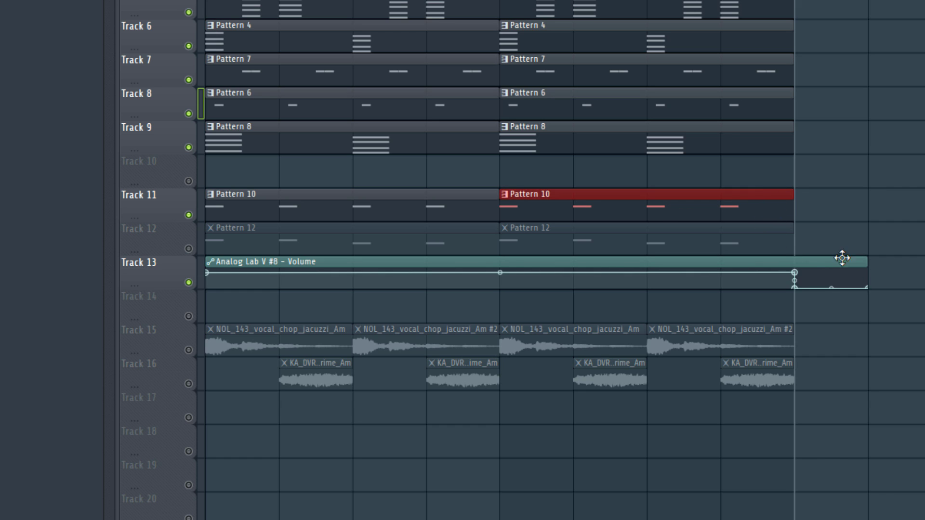
{"action": "left_click_drag", "start_coordinate": [826, 223], "coordinate": [807, 276]}
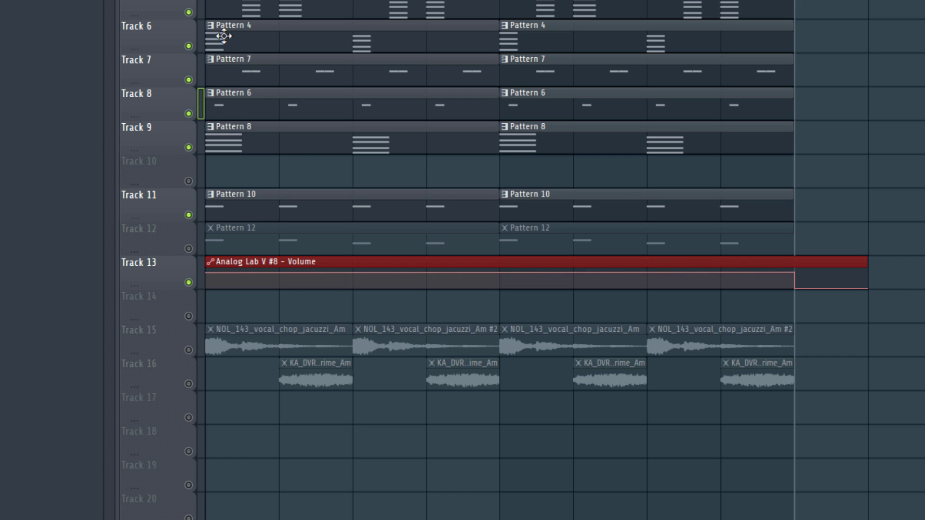
{"action": "key", "text": "space"}
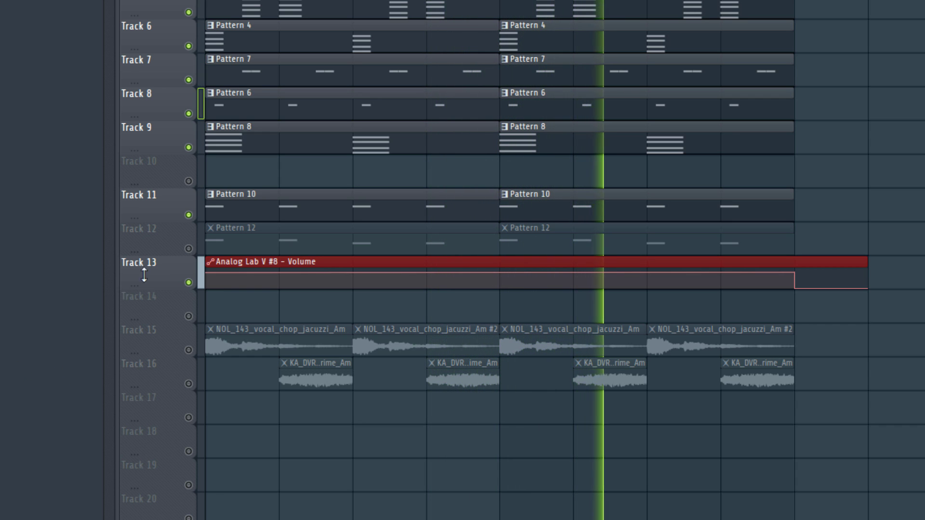
{"action": "key", "text": "space"}
Unmute Track 12, open its Pattern 12 in the piano roll and sound the A4, B4 and E4 keys.
{"action": "left_click", "coordinate": [189, 249]}
{"action": "double_click", "coordinate": [254, 241]}
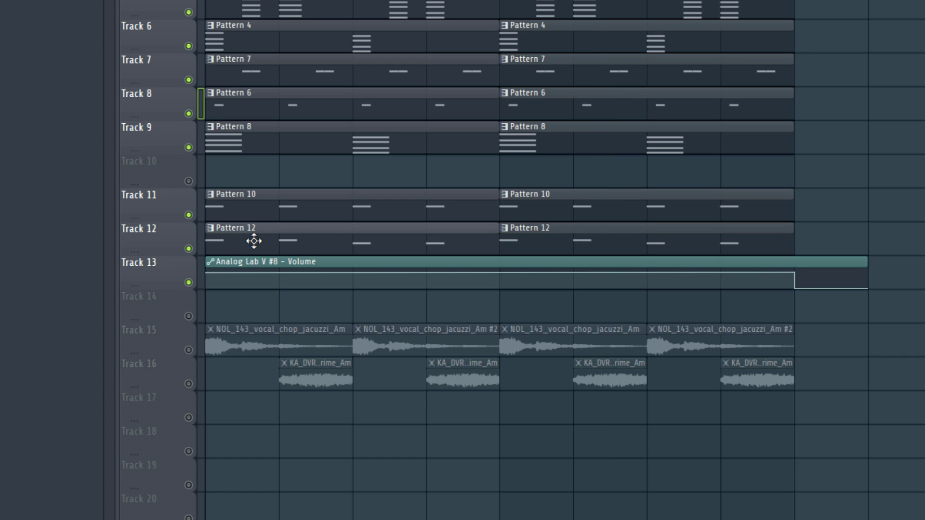
{"action": "left_click", "coordinate": [46, 207]}
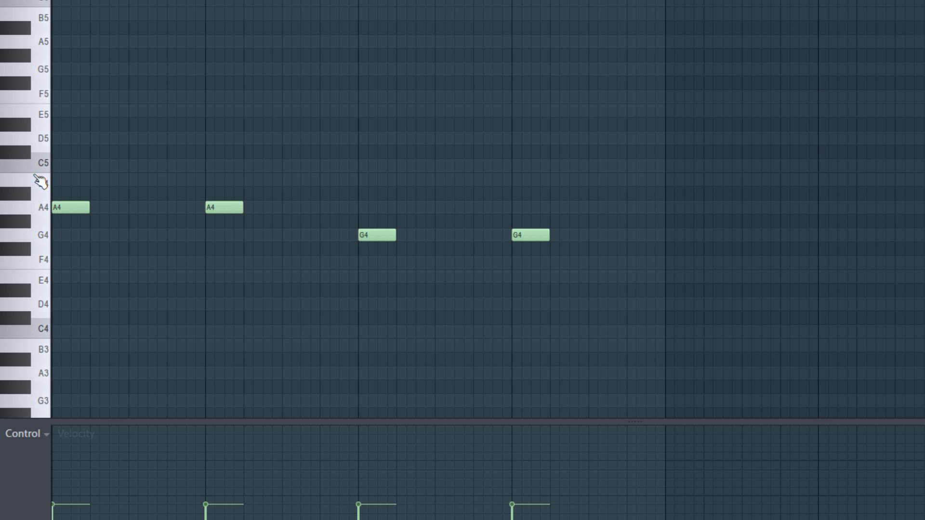
{"action": "left_click", "coordinate": [37, 182]}
{"action": "left_click", "coordinate": [36, 289]}
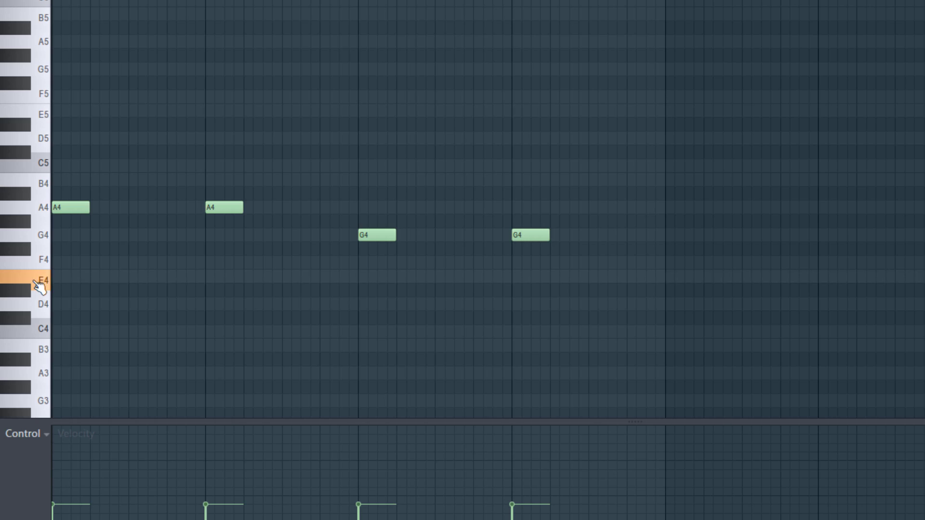
Open Pattern 12's Analog Lab V #10 instrument from the channel rack, and play the full arrangement in the playlist.
{"action": "key", "text": "F6"}
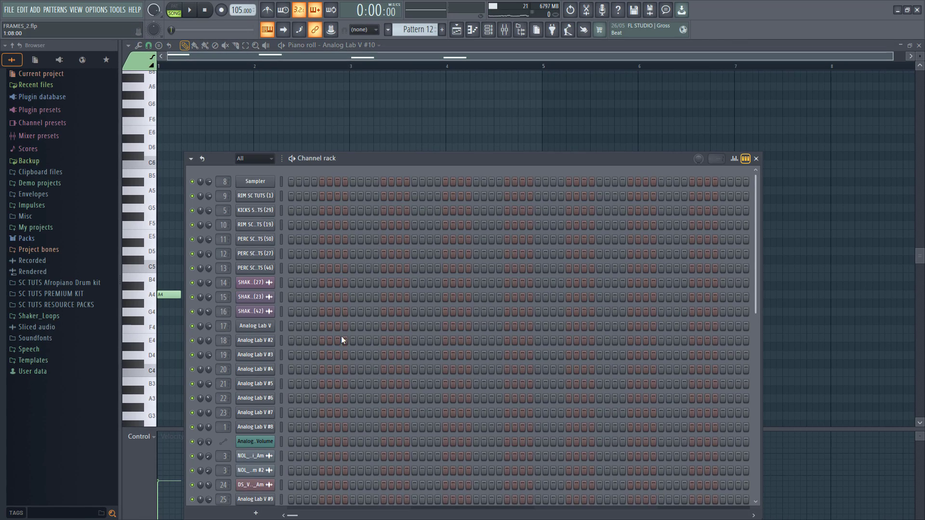
{"action": "scroll", "coordinate": [306, 401], "scroll_direction": "down", "scroll_amount": 4}
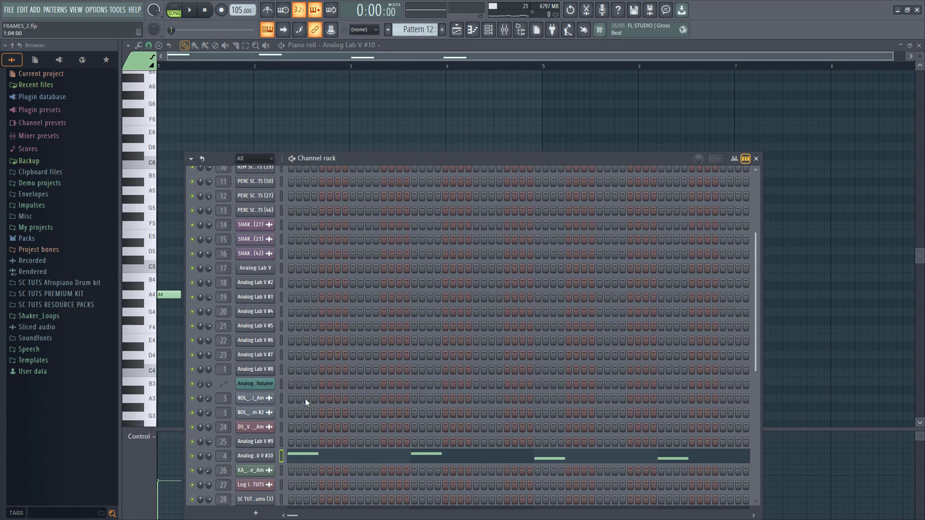
{"action": "left_click", "coordinate": [252, 459]}
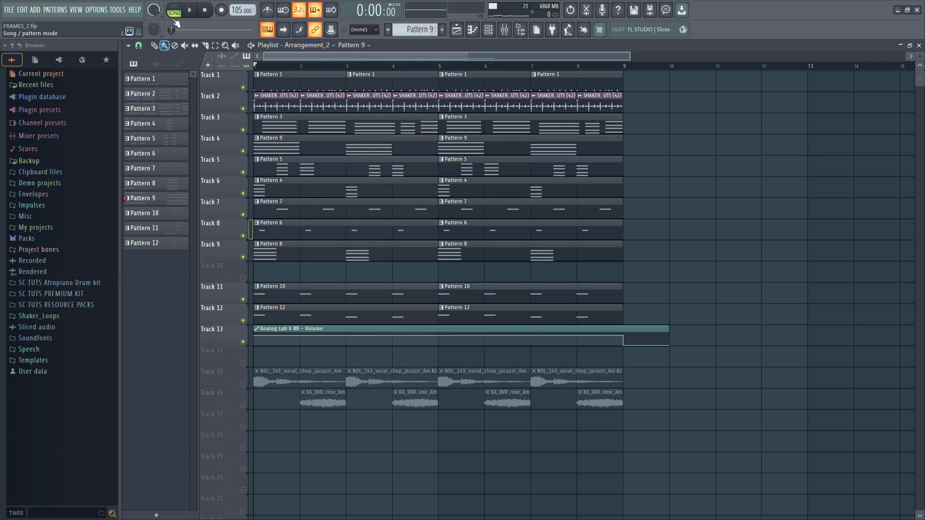
{"action": "key", "text": "space"}
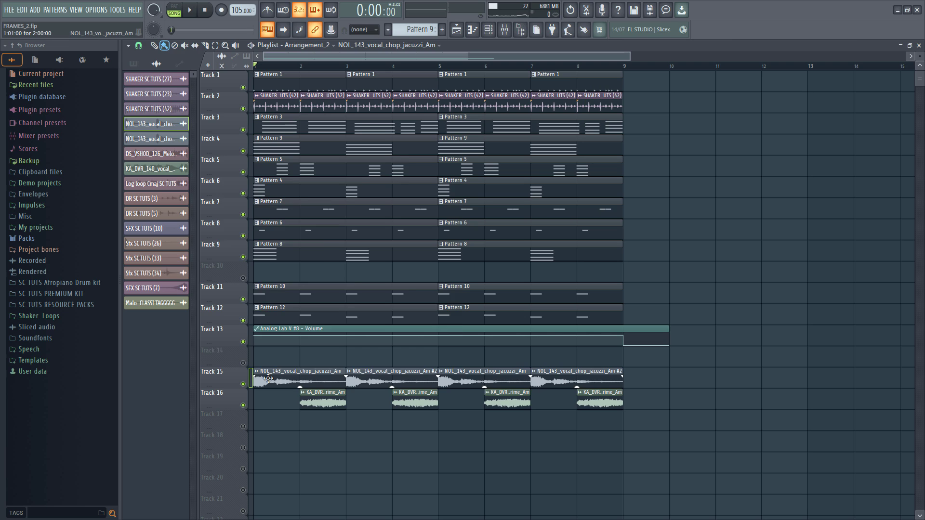
View the sample settings of Track 15's NOL_143_vocal_chop_jacuzzi_Am clip and briefly play the arrangement.
{"action": "double_click", "coordinate": [268, 379]}
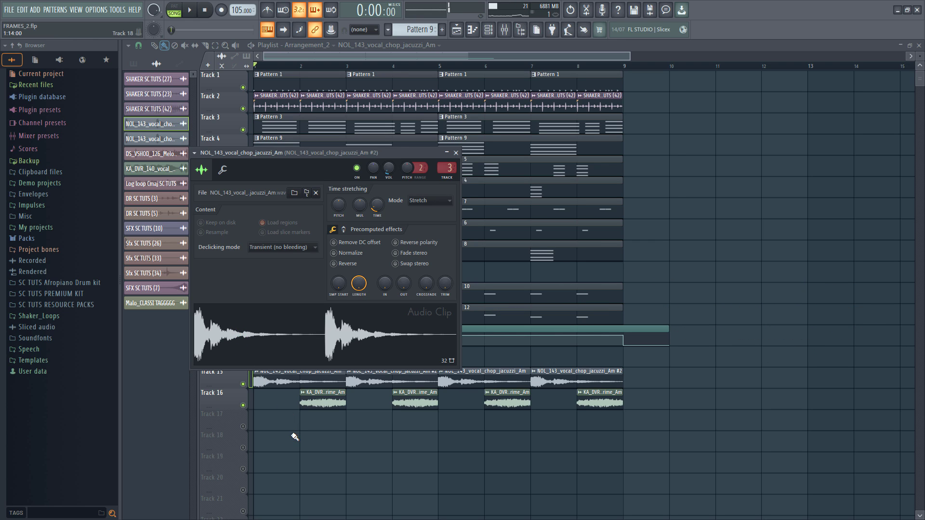
{"action": "key", "text": "Escape"}
{"action": "key", "text": "space"}
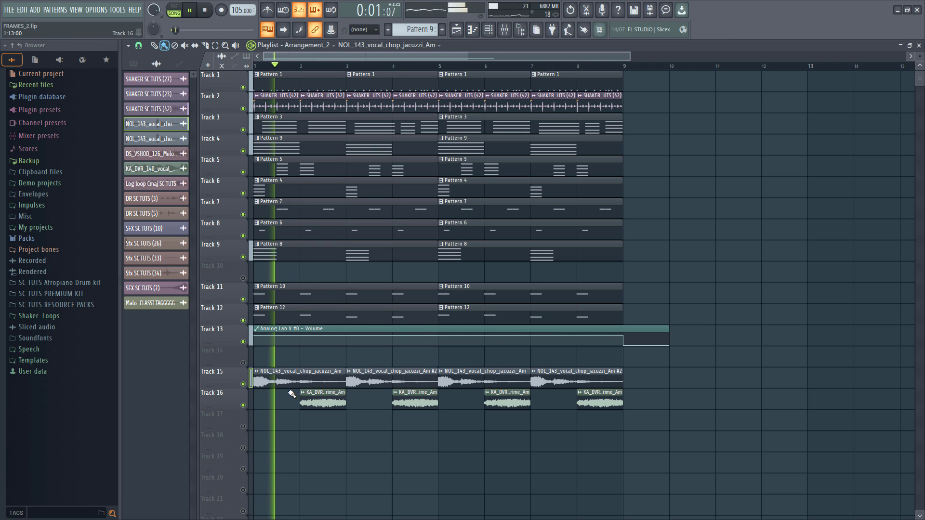
{"action": "key", "text": "space"}
Play the arrangement with Track 16 temporarily muted to hear Track 15's vocal chop, and review the chop's sample settings.
{"action": "key", "text": "space"}
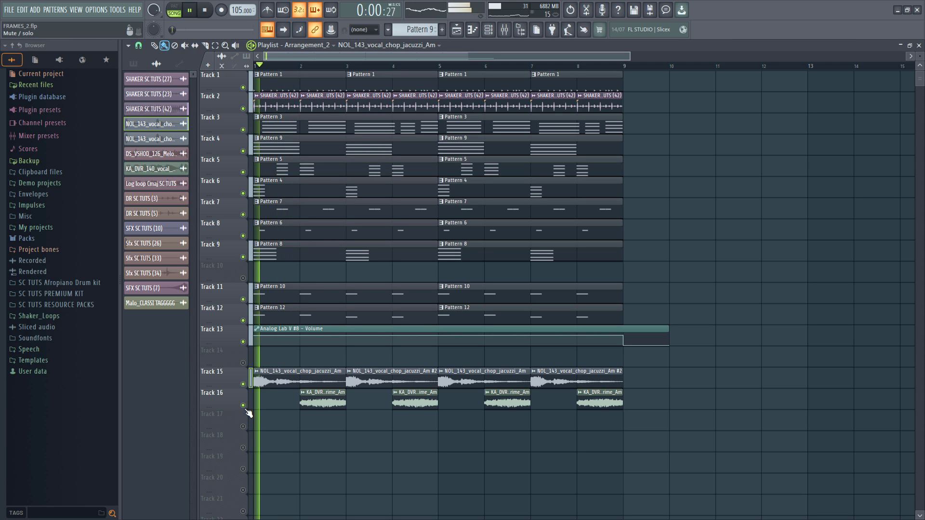
{"action": "left_click", "coordinate": [244, 406]}
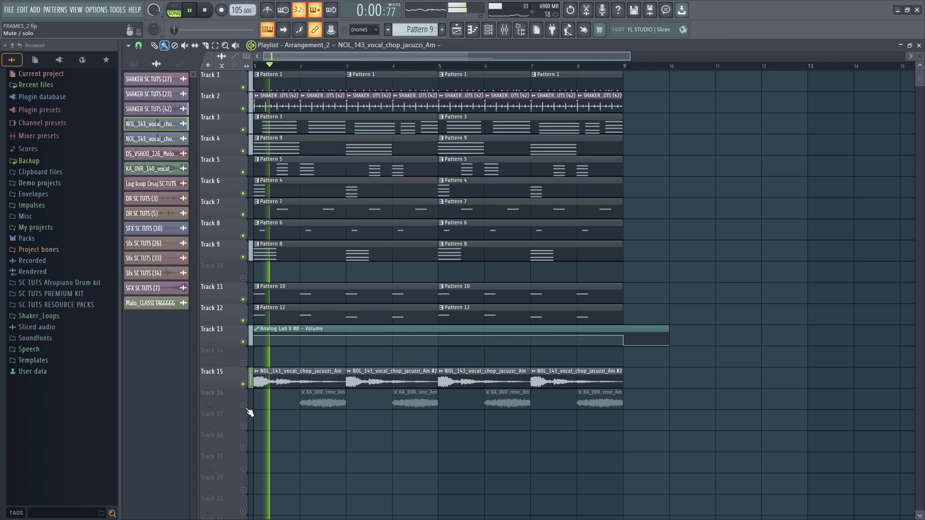
{"action": "double_click", "coordinate": [296, 370]}
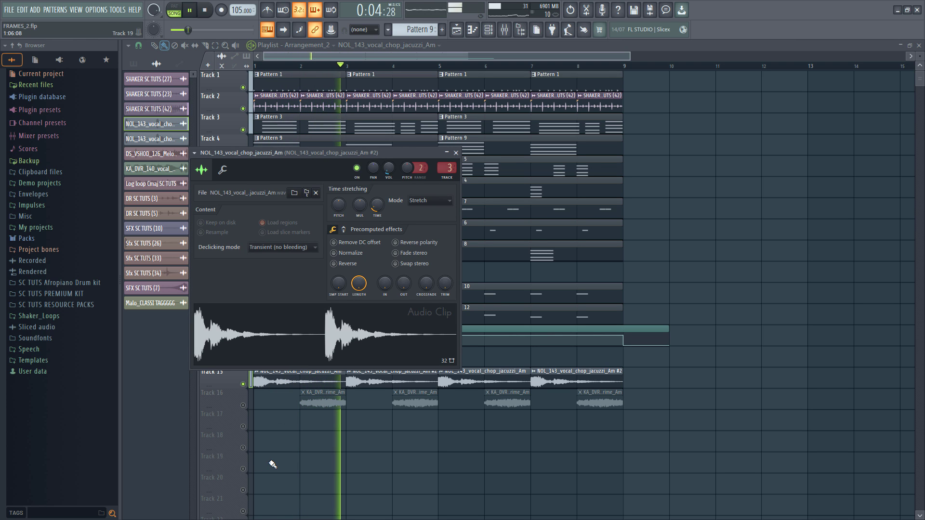
{"action": "key", "text": "Escape"}
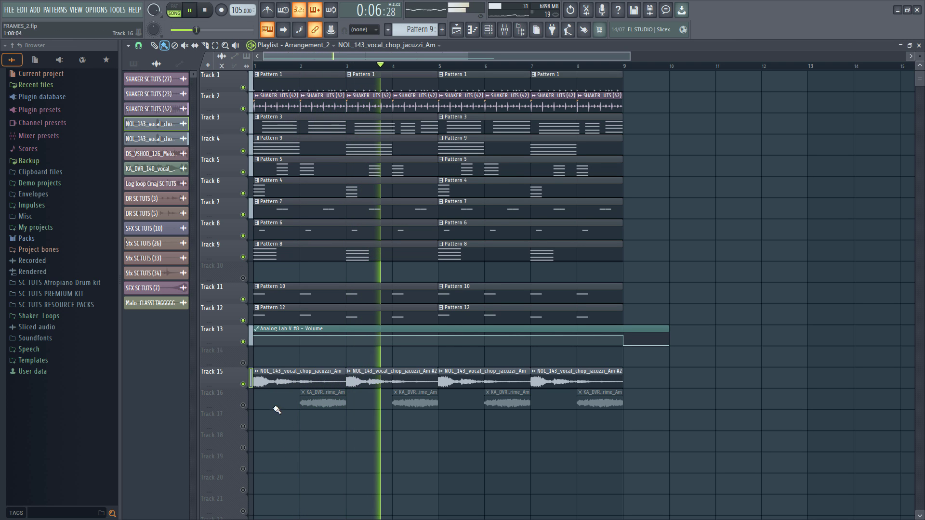
{"action": "key", "text": "space"}
{"action": "left_click", "coordinate": [244, 406]}
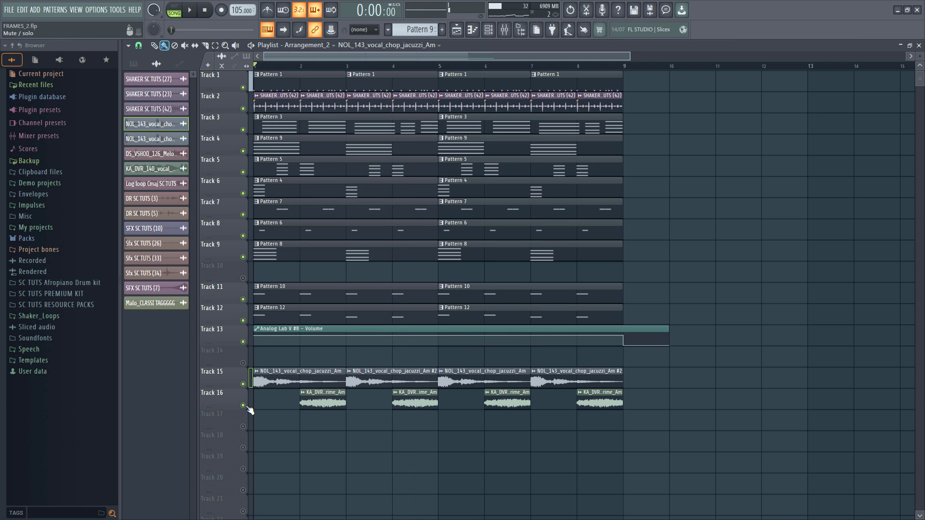
View the sample settings of Track 16's KA_DVR_140_vocal_grime_Am clip and play the arrangement with both vocal tracks.
{"action": "double_click", "coordinate": [312, 399]}
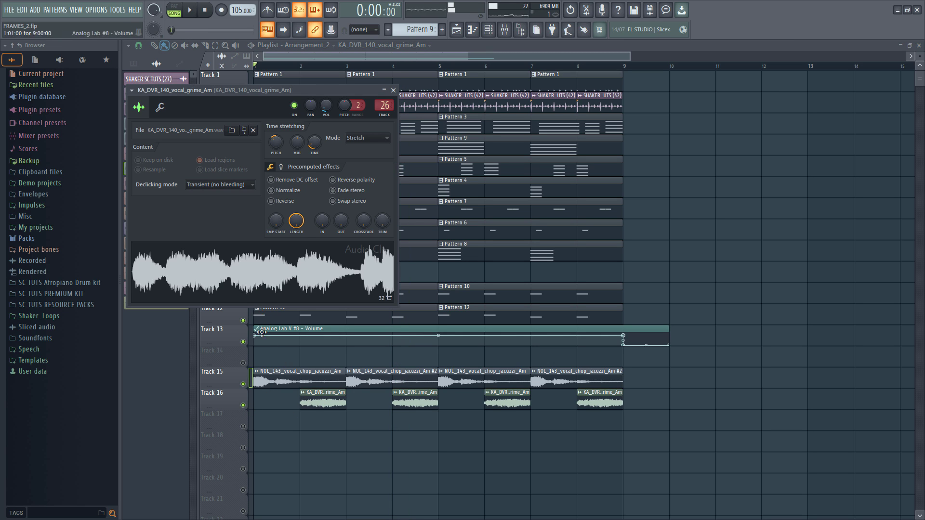
{"action": "key", "text": "space"}
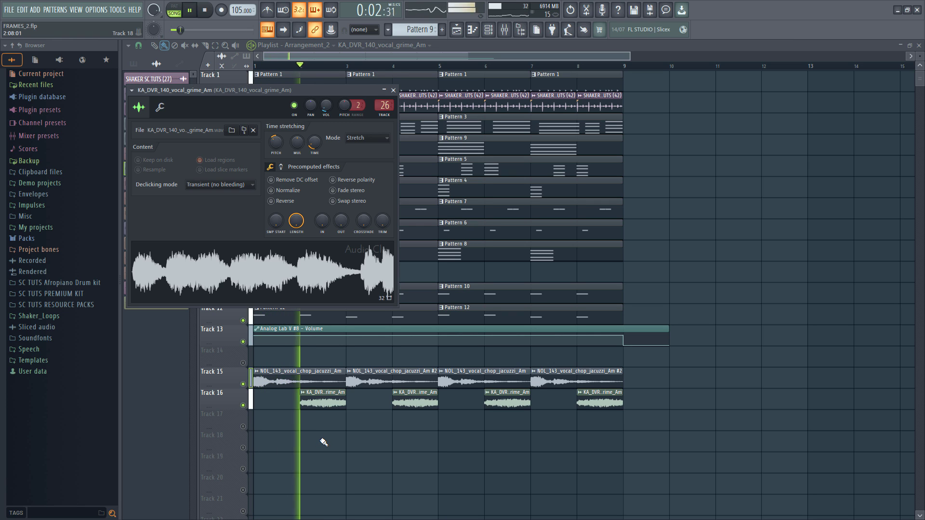
{"action": "left_click", "coordinate": [320, 396]}
{"action": "left_click", "coordinate": [321, 396]}
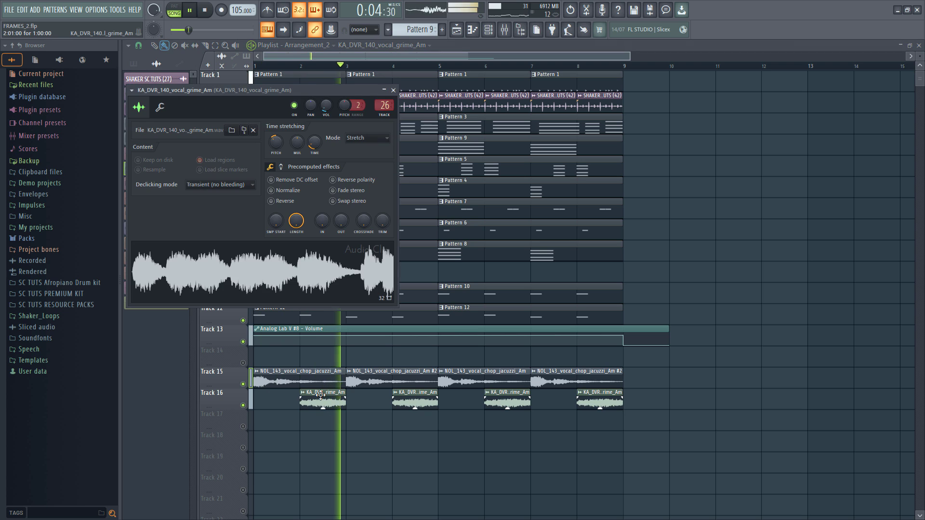
{"action": "right_click", "coordinate": [366, 440]}
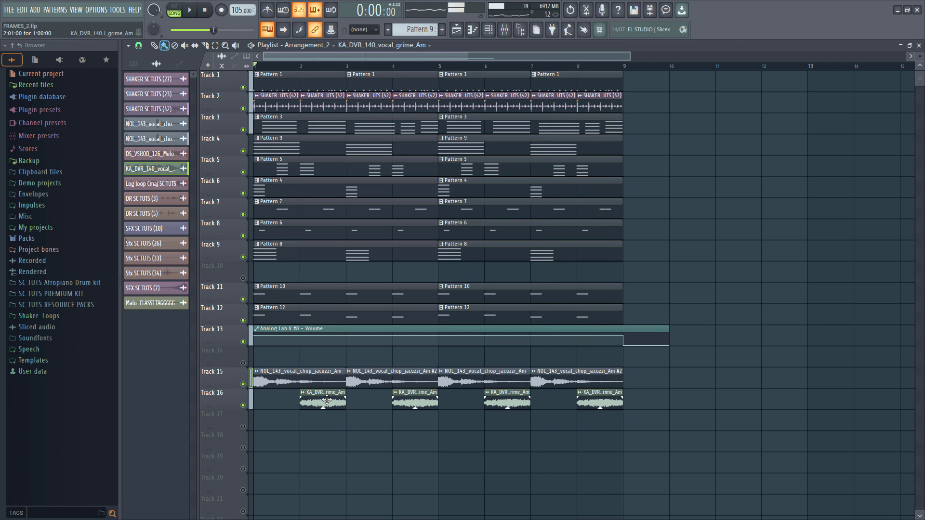
{"action": "key", "text": "space"}
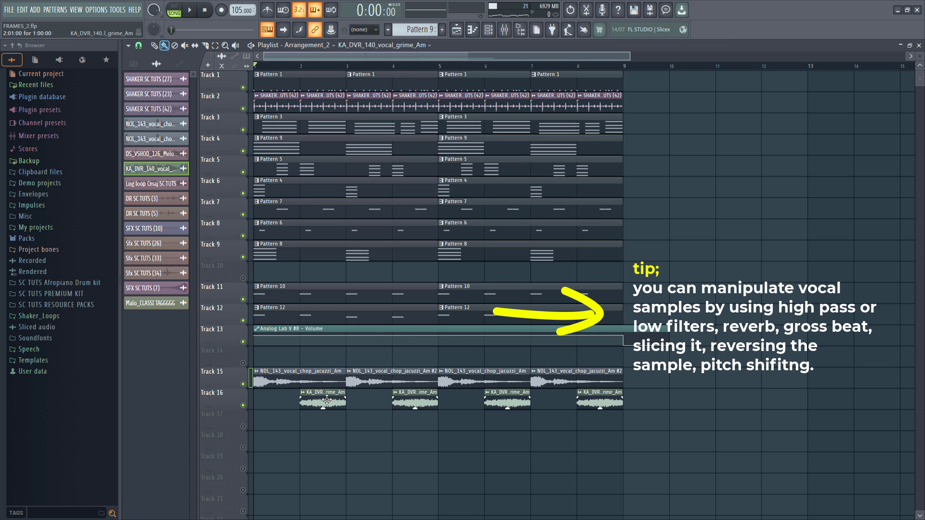
View the sample settings of Track 15's NOL_143_vocal_chop_jacuzzi_Am clip and Track 16's KA_DVR_140_vocal_grime_Am clip.
{"action": "double_click", "coordinate": [322, 383]}
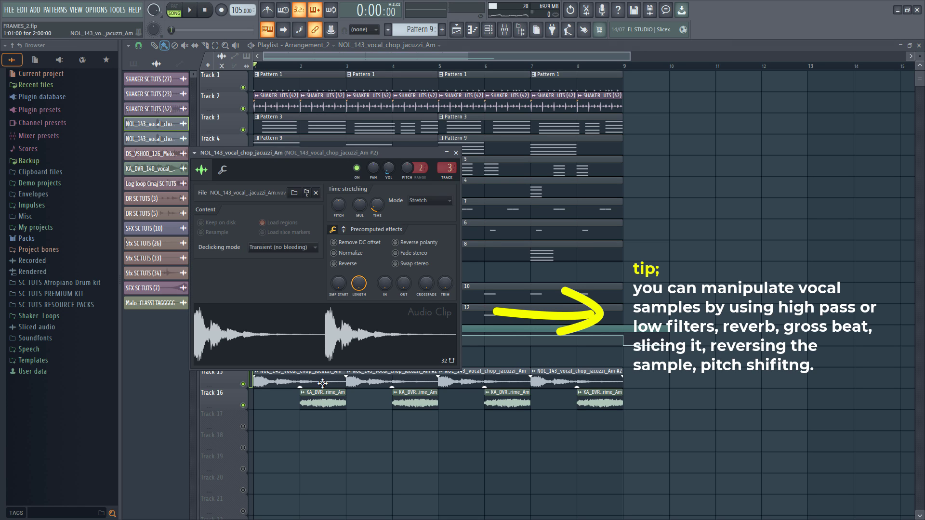
{"action": "key", "text": "Escape"}
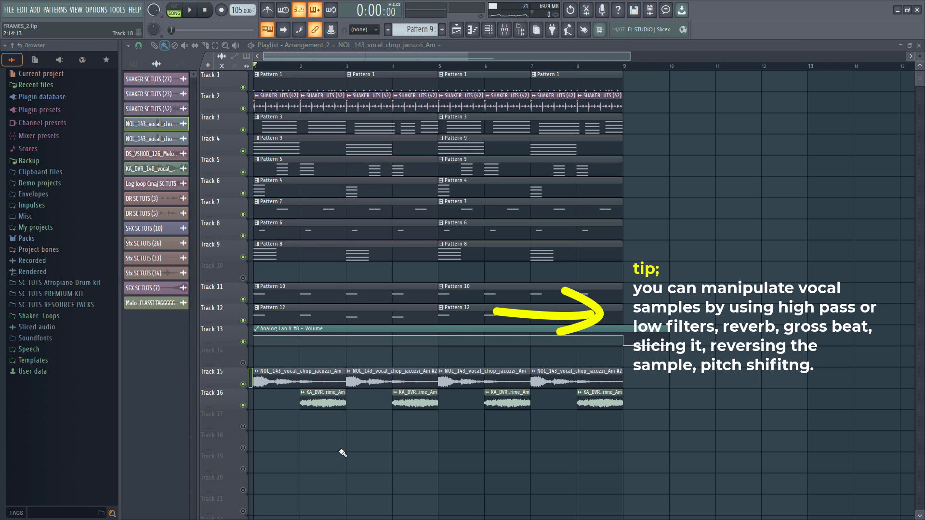
{"action": "double_click", "coordinate": [319, 404]}
{"action": "key", "text": "Escape"}
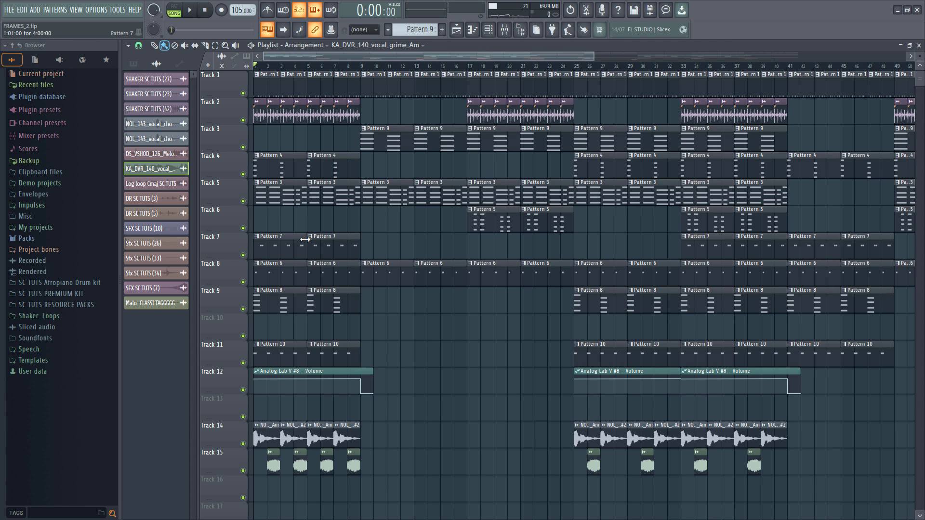
Mark bars 9 to 16 as a time selection in the full arrangement and set the playlist snap to Bar.
{"action": "left_click_drag", "start_coordinate": [362, 67], "coordinate": [466, 81]}
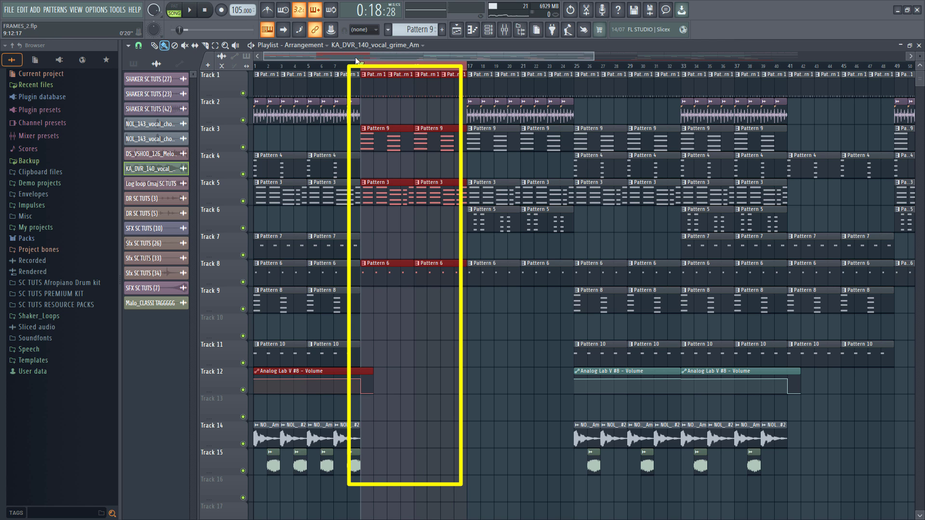
{"action": "left_click", "coordinate": [140, 46]}
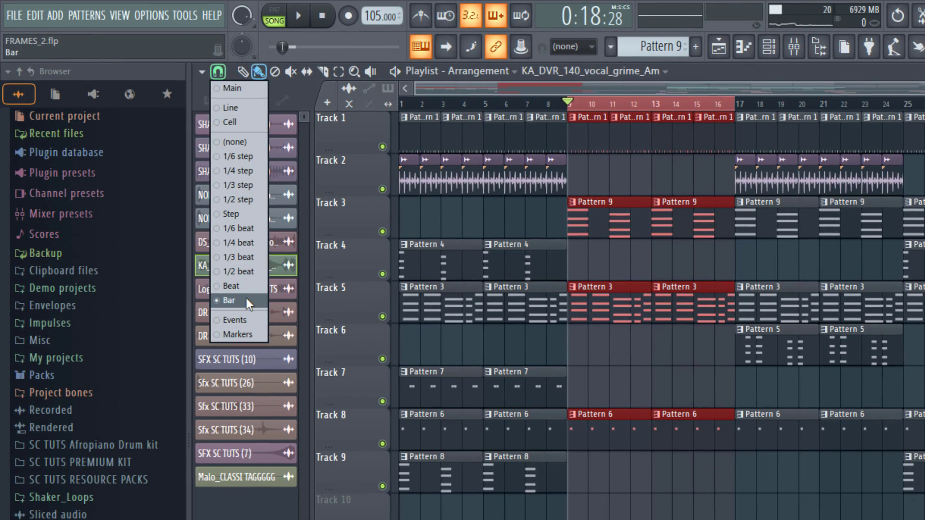
{"action": "left_click", "coordinate": [244, 300]}
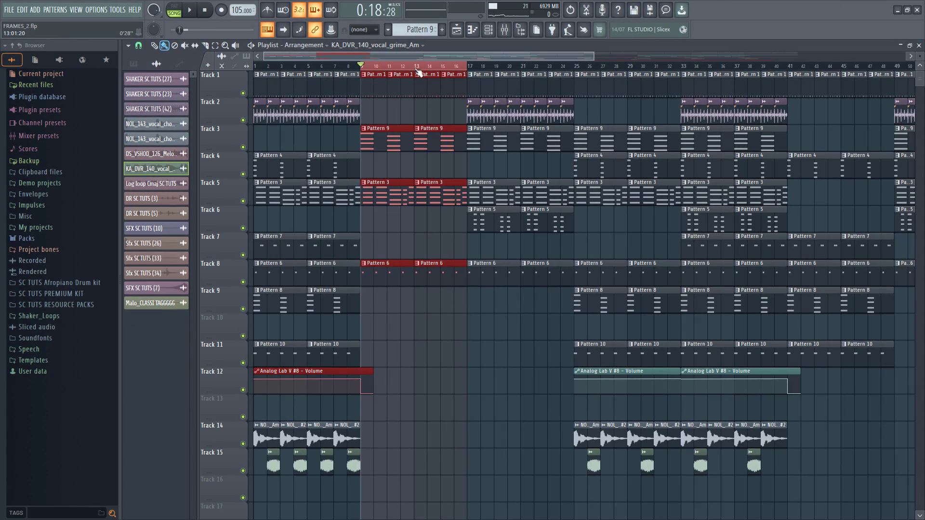
Clear the current time selection and mark bars 25 to 40 to examine that section's layers.
{"action": "right_click", "coordinate": [418, 68]}
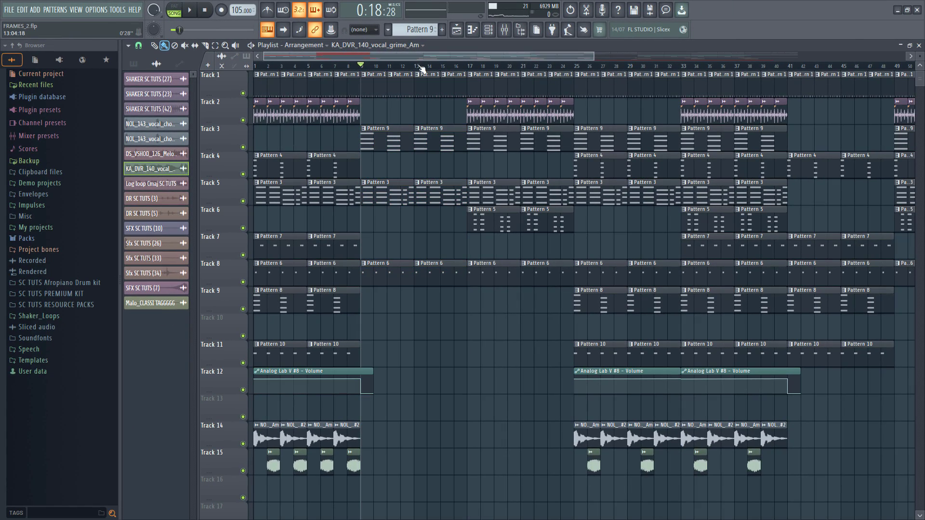
{"action": "left_click_drag", "start_coordinate": [467, 66], "coordinate": [788, 75]}
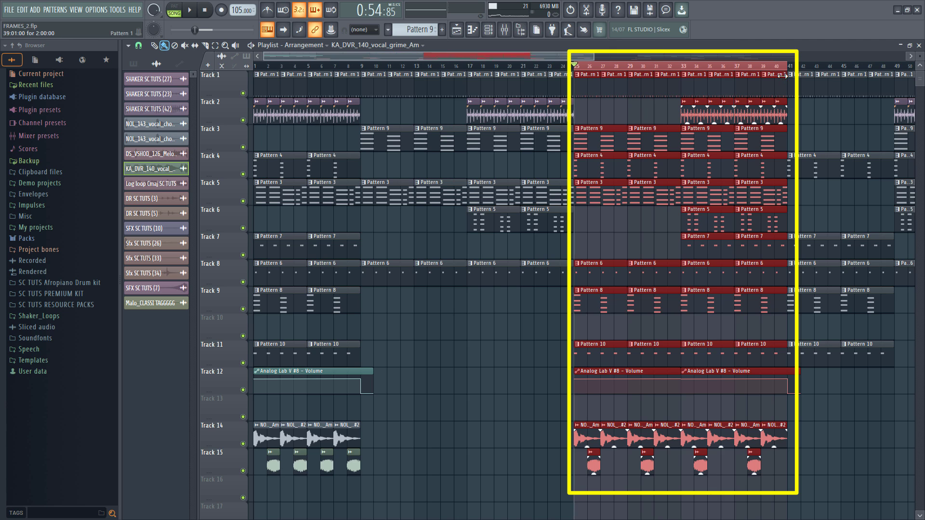
{"action": "scroll", "coordinate": [481, 159], "scroll_direction": "down", "scroll_amount": 3}
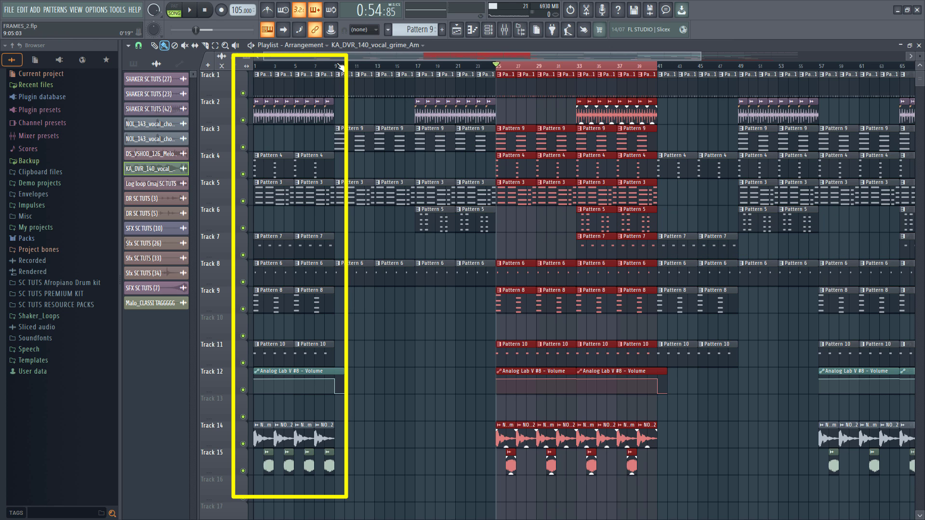
Play the arrangement from bar 9 and review the layers on all tracks down to Track 22.
{"action": "left_click_drag", "start_coordinate": [341, 67], "coordinate": [254, 67]}
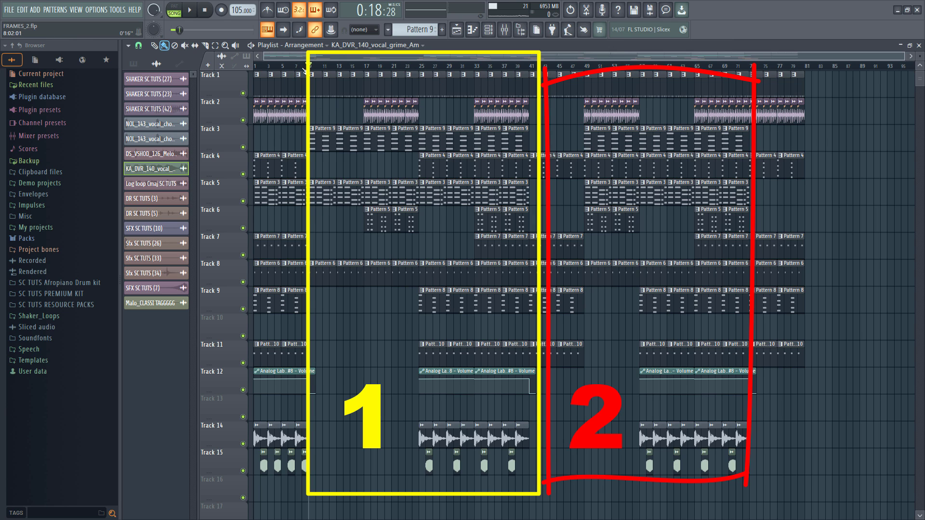
{"action": "key", "text": "space"}
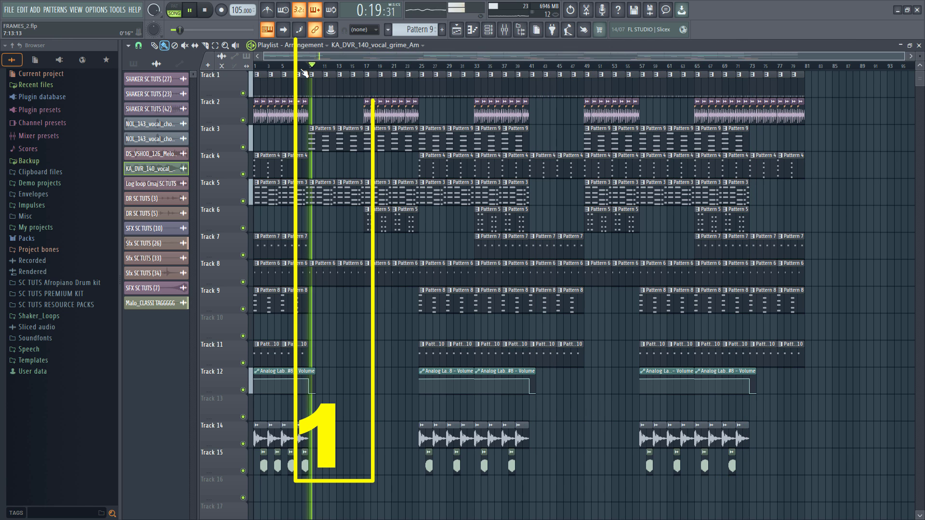
{"action": "scroll", "coordinate": [397, 184], "scroll_direction": "down", "scroll_amount": 4}
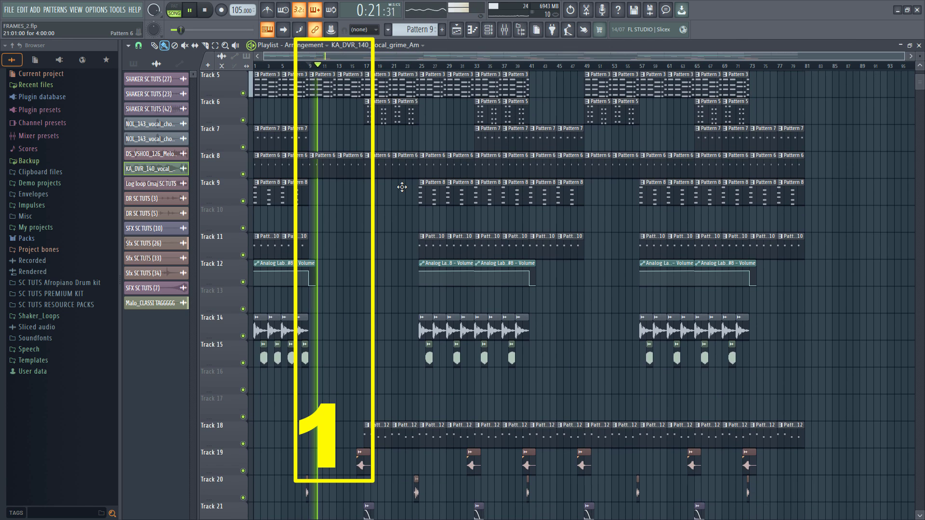
{"action": "scroll", "coordinate": [402, 187], "scroll_direction": "down", "scroll_amount": 3}
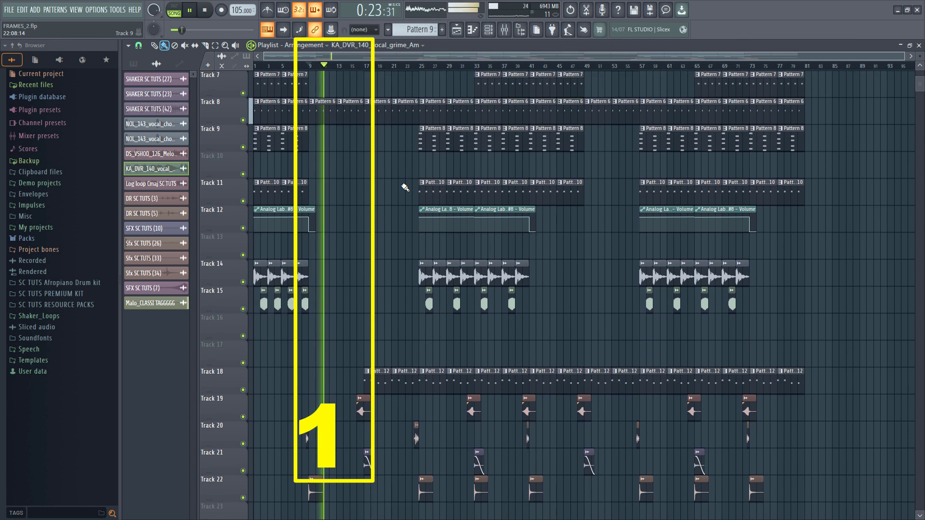
{"action": "scroll", "coordinate": [405, 187], "scroll_direction": "up", "scroll_amount": 7}
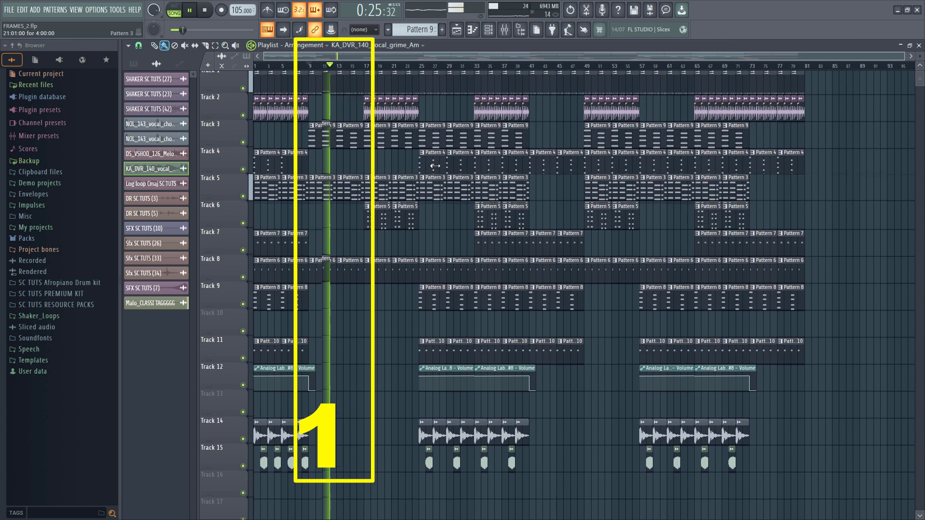
Play the arrangement from bar 41 and review the section's layers, including the clips on Tracks 18 to 24.
{"action": "left_click", "coordinate": [525, 67]}
{"action": "left_click_drag", "start_coordinate": [527, 68], "coordinate": [532, 72]}
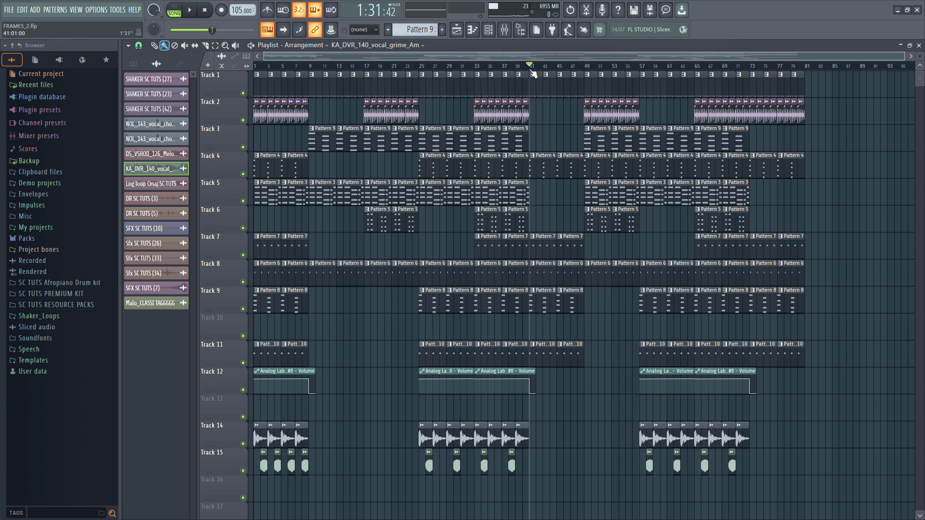
{"action": "key", "text": "space"}
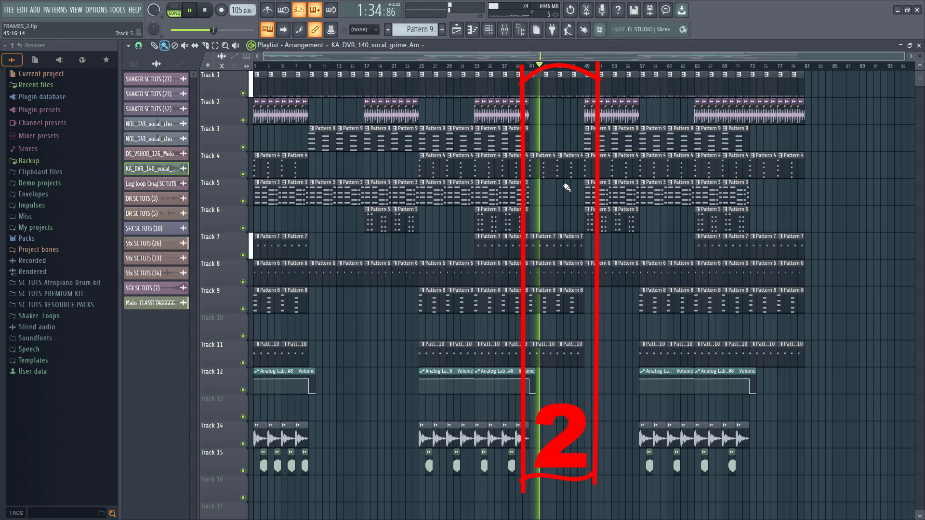
{"action": "scroll", "coordinate": [559, 187], "scroll_direction": "down", "scroll_amount": 5}
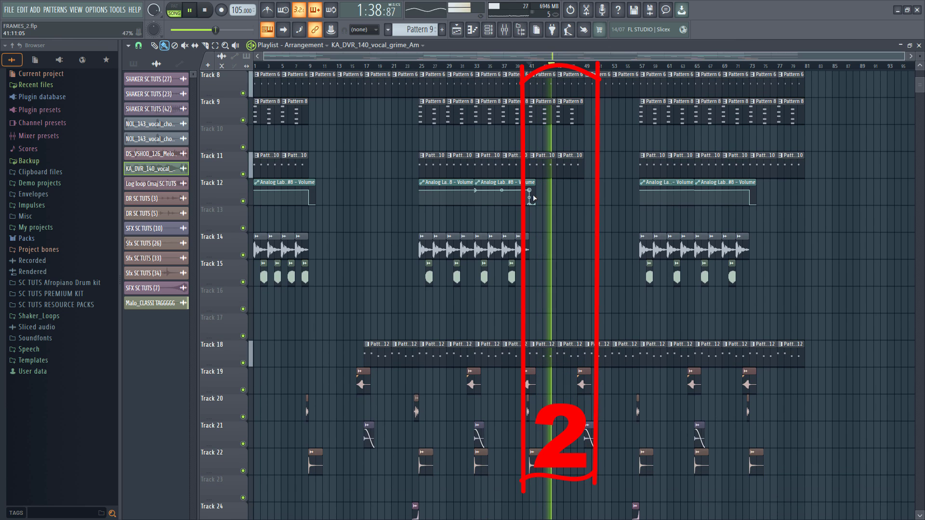
{"action": "scroll", "coordinate": [535, 200], "scroll_direction": "up", "scroll_amount": 1}
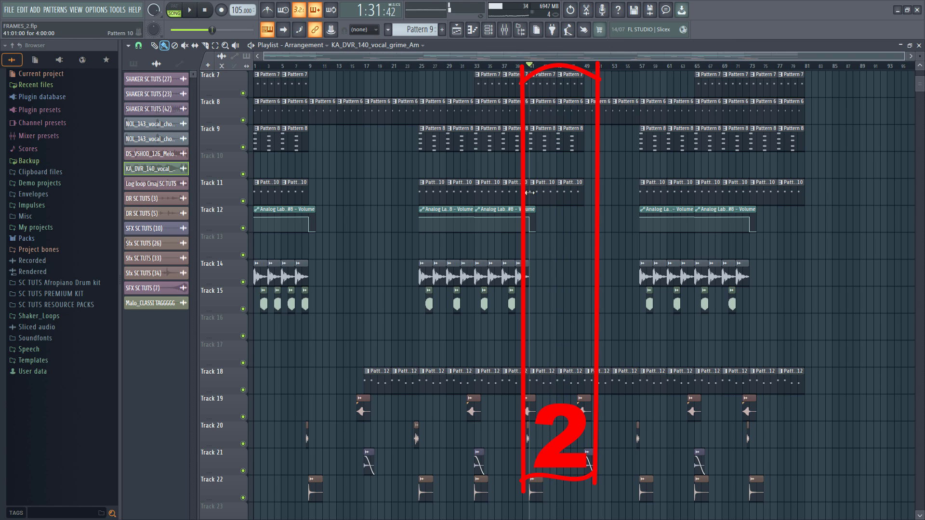
{"action": "key", "text": "space"}
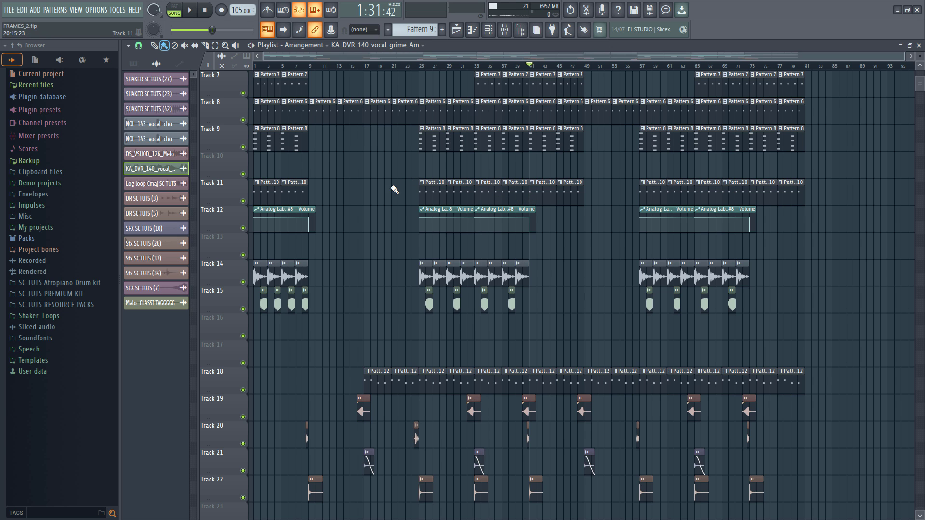
Return the playhead to bar 9 and examine which patterns, vocals and effects the section starting there uses.
{"action": "scroll", "coordinate": [393, 189], "scroll_direction": "up", "scroll_amount": 3}
{"action": "left_click_drag", "start_coordinate": [314, 68], "coordinate": [310, 68]}
{"action": "scroll", "coordinate": [315, 93], "scroll_direction": "down", "scroll_amount": 3}
{"action": "scroll", "coordinate": [316, 94], "scroll_direction": "down", "scroll_amount": 2}
{"action": "scroll", "coordinate": [315, 108], "scroll_direction": "up", "scroll_amount": 4}
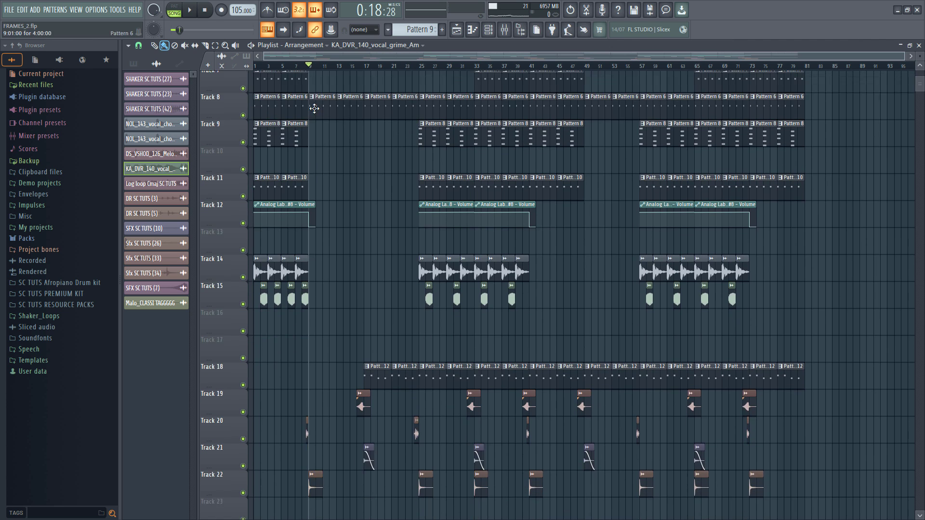
{"action": "scroll", "coordinate": [329, 192], "scroll_direction": "down", "scroll_amount": 7}
{"action": "scroll", "coordinate": [330, 204], "scroll_direction": "up", "scroll_amount": 4}
{"action": "scroll", "coordinate": [330, 193], "scroll_direction": "up", "scroll_amount": 7}
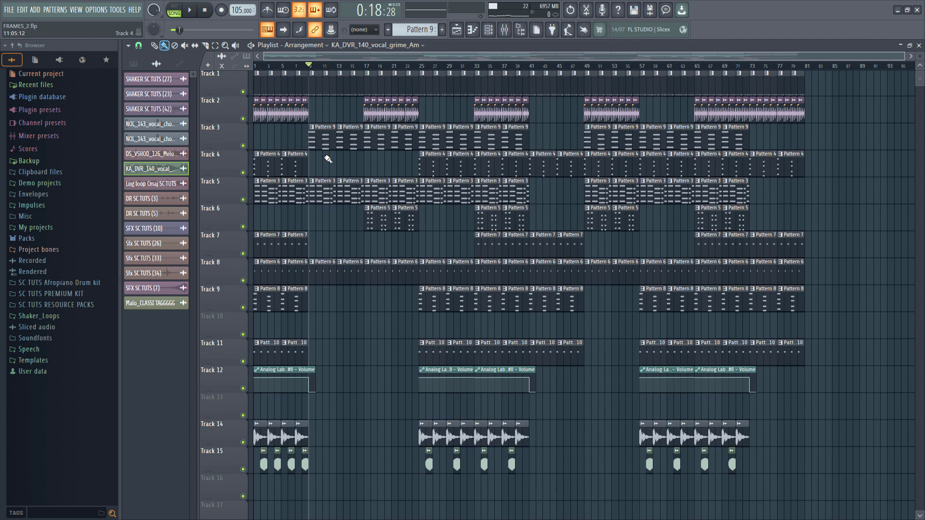
Move the playhead to bar 17, select Track 6's first two Pattern 5 clips, and review the section's remaining layers.
{"action": "left_click", "coordinate": [367, 68]}
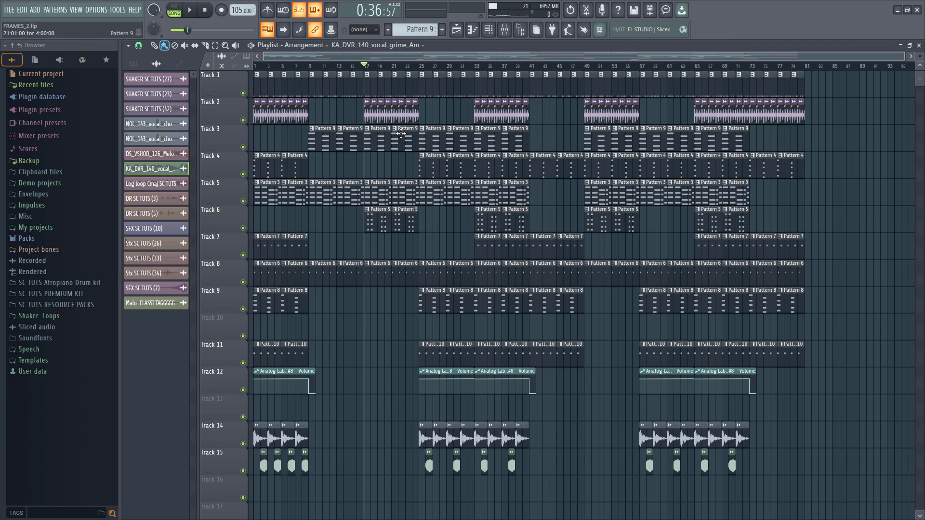
{"action": "scroll", "coordinate": [388, 145], "scroll_direction": "down", "scroll_amount": 2}
{"action": "left_click_drag", "start_coordinate": [357, 179], "coordinate": [423, 191]}
{"action": "scroll", "coordinate": [392, 216], "scroll_direction": "down", "scroll_amount": 6}
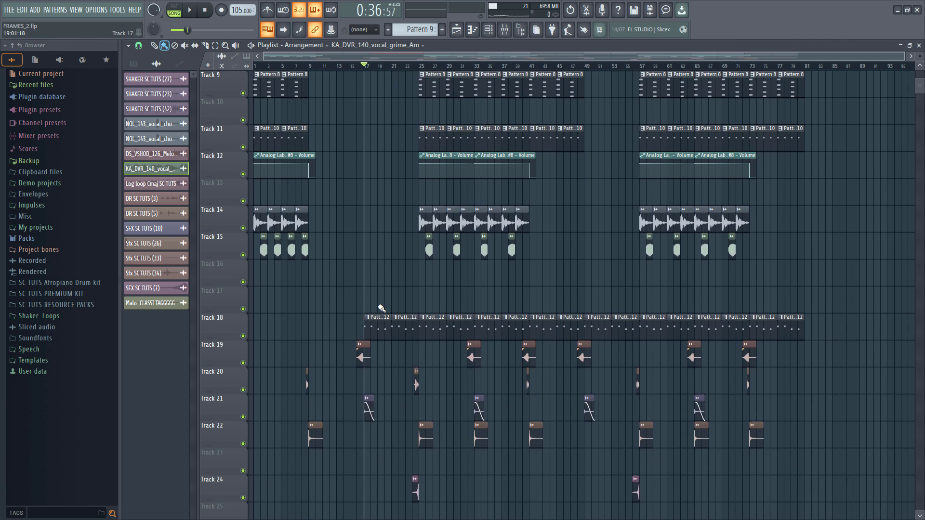
{"action": "scroll", "coordinate": [378, 306], "scroll_direction": "up", "scroll_amount": 7}
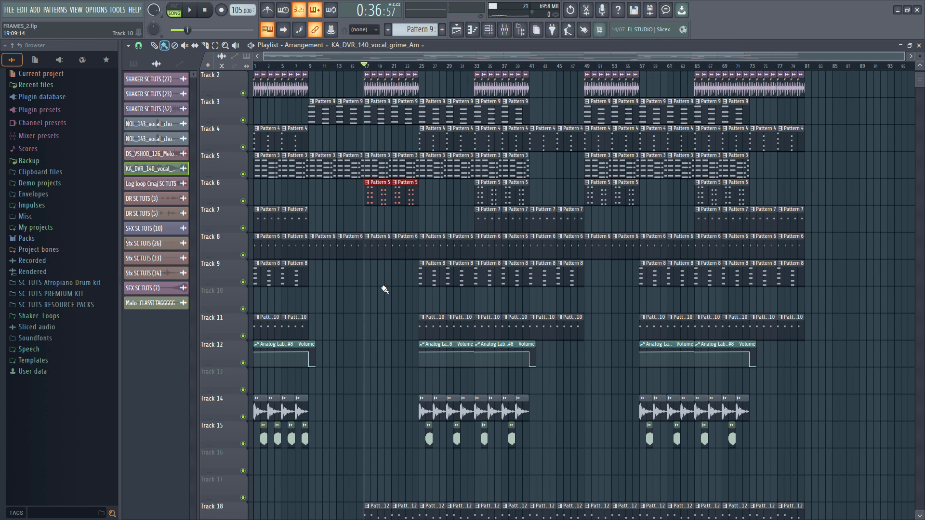
{"action": "scroll", "coordinate": [391, 292], "scroll_direction": "up", "scroll_amount": 1}
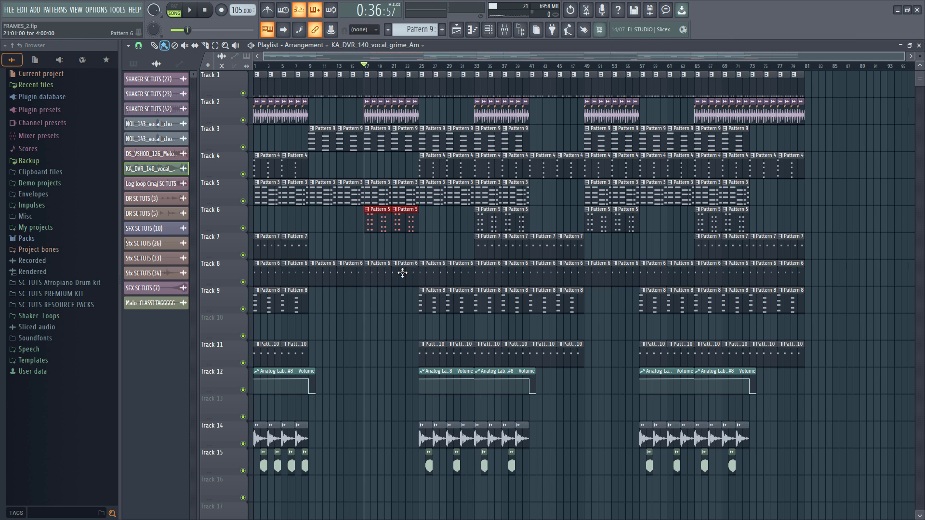
Move the playhead to bar 73 at the start of the arrangement's closing section.
{"action": "left_click_drag", "start_coordinate": [752, 67], "coordinate": [751, 118]}
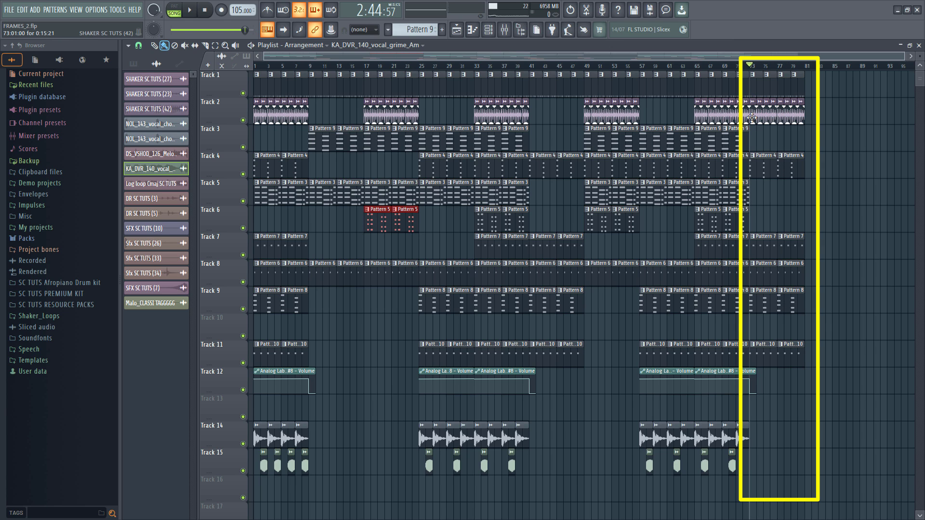